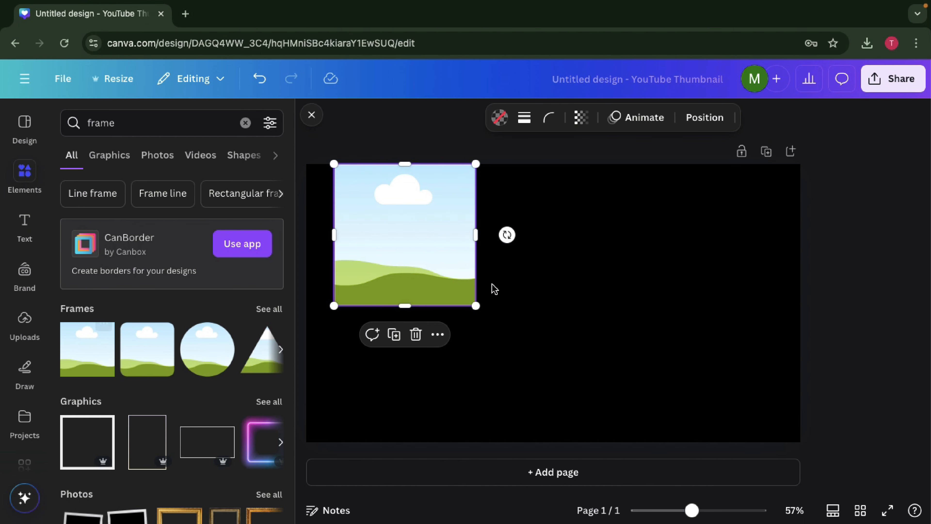
# Move the frame near the page's upper-left corner and stretch it downward to almost the full page height.
pyautogui.click(316, 120)
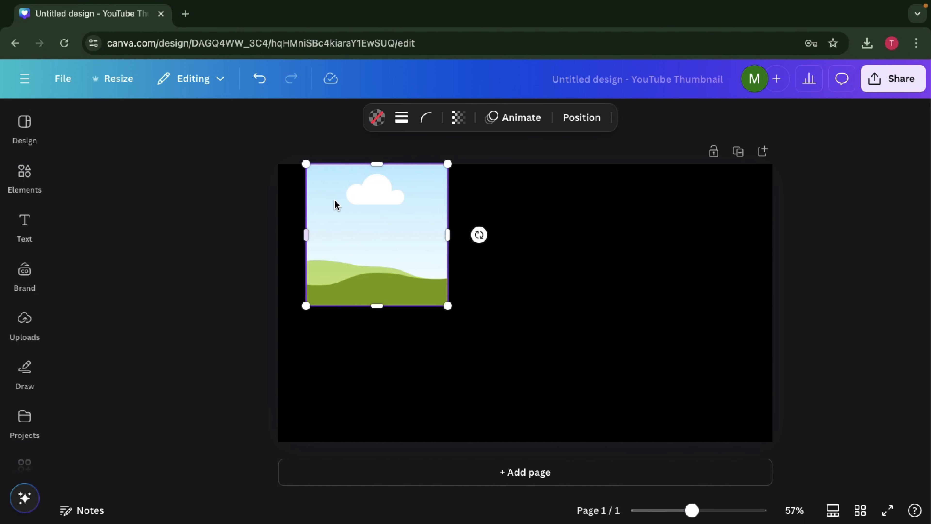
pyautogui.moveTo(349, 208); pyautogui.dragTo(329, 215)
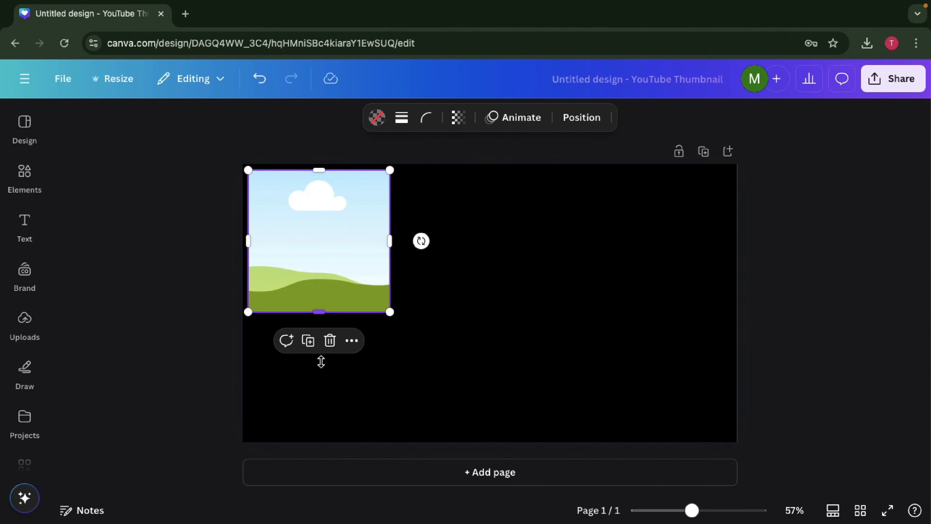
pyautogui.moveTo(321, 361); pyautogui.dragTo(319, 439)
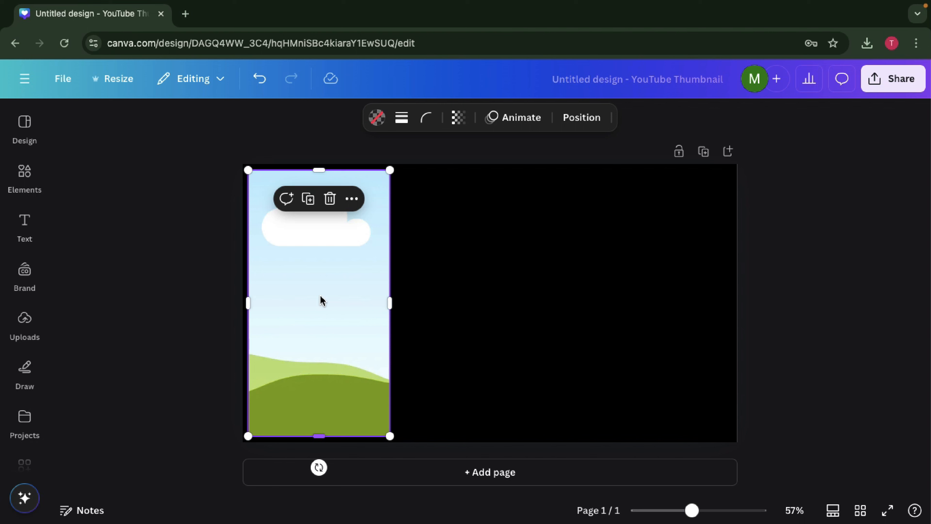
# Duplicate the tall frame twice and line up the copies side by side with an equal narrow gap.
pyautogui.click(314, 199)
pyautogui.moveTo(334, 289); pyautogui.dragTo(479, 286)
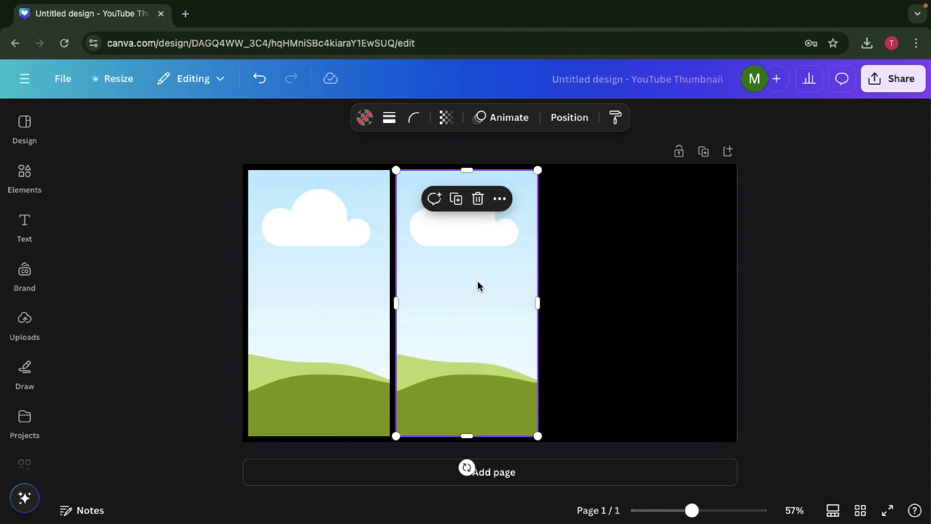
pyautogui.click(455, 198)
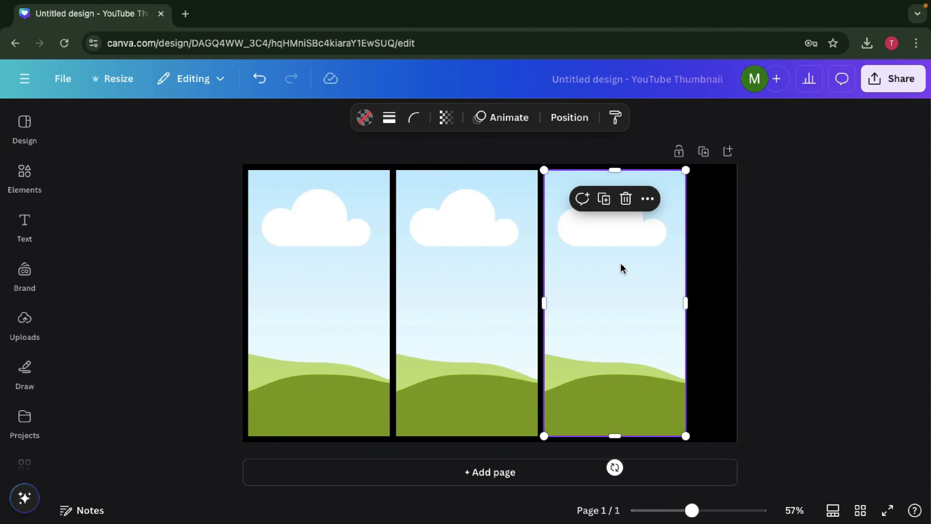
pyautogui.click(800, 294)
# Scale up all three frames together to span nearly the page width and centre them horizontally with thin side margins.
pyautogui.click(650, 318)
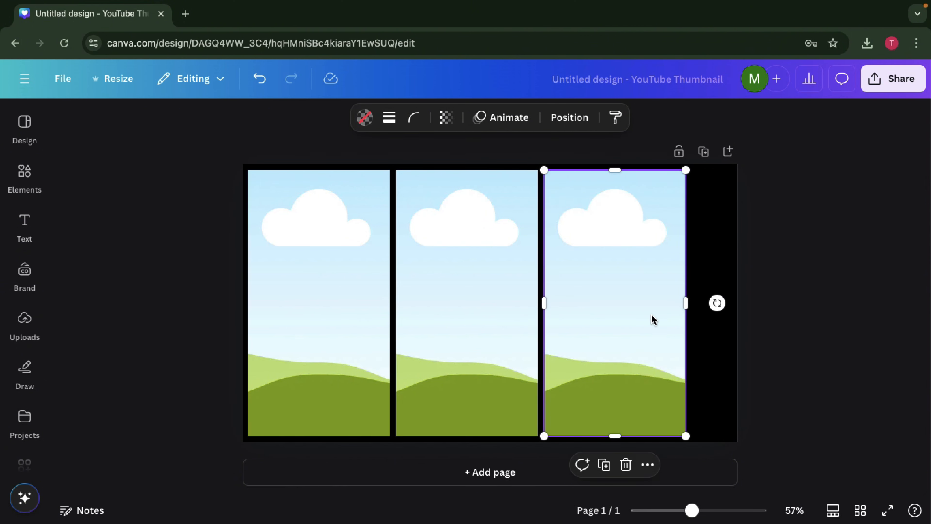
pyautogui.keyDown('shift'); pyautogui.click(491, 323); pyautogui.keyUp('shift')
pyautogui.keyDown('shift'); pyautogui.click(317, 309); pyautogui.keyUp('shift')
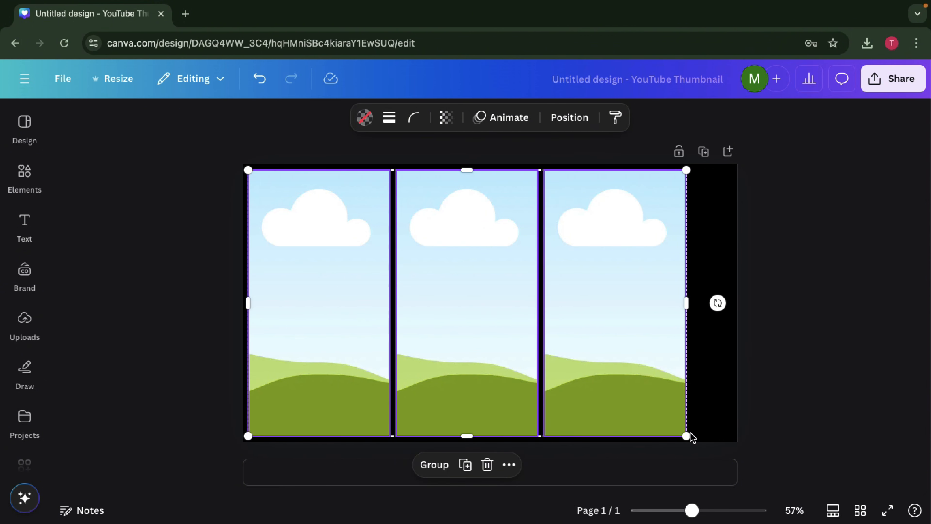
pyautogui.moveTo(687, 435); pyautogui.dragTo(738, 467)
pyautogui.moveTo(666, 373); pyautogui.dragTo(661, 370)
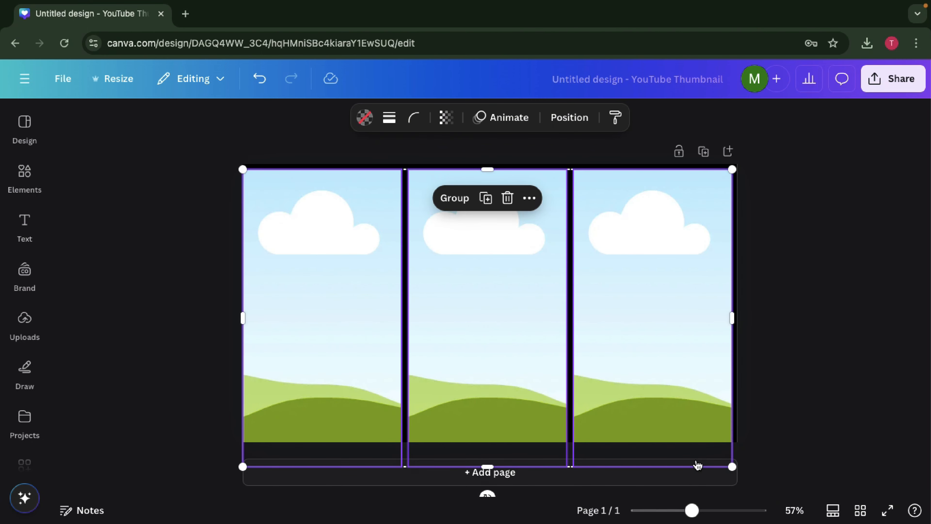
pyautogui.moveTo(730, 466)
pyautogui.mouseDown()
pyautogui.moveTo(726, 454)
pyautogui.moveTo(727, 464)
pyautogui.mouseUp()
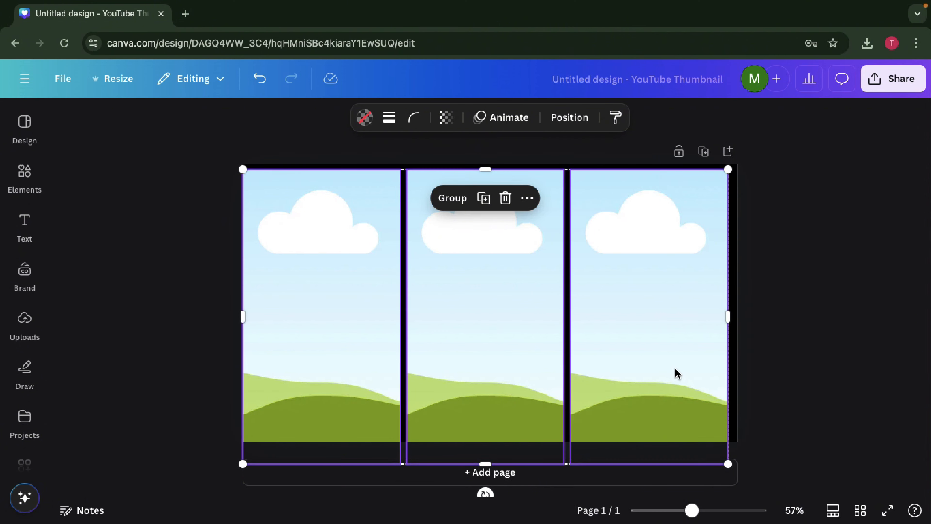
pyautogui.moveTo(677, 373); pyautogui.dragTo(678, 373)
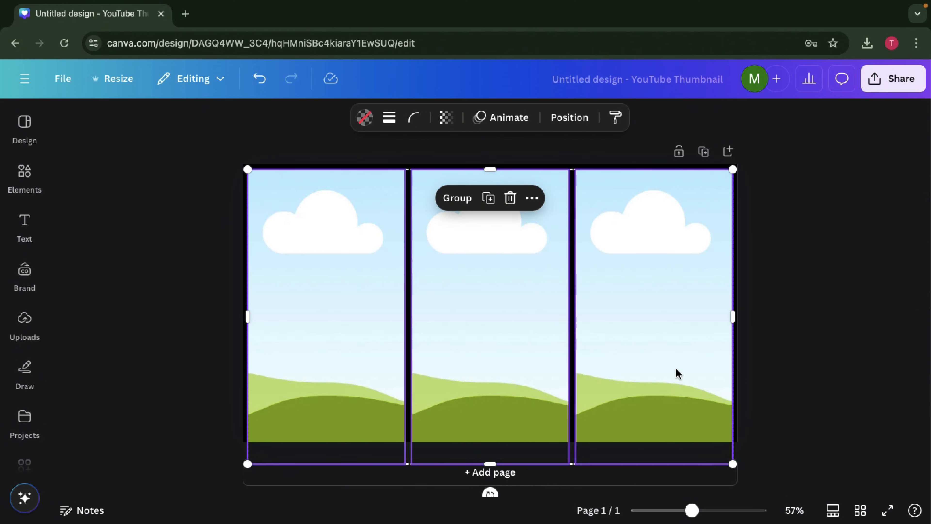
# Shorten each of the three frames from below so a thin black margin remains along the page's lower edge.
pyautogui.click(909, 374)
pyautogui.click(655, 387)
pyautogui.moveTo(653, 462); pyautogui.dragTo(654, 435)
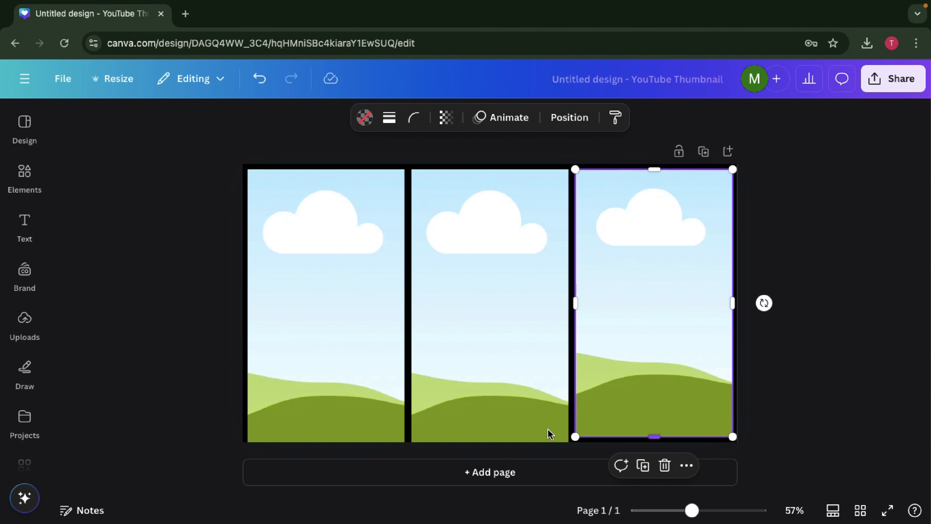
pyautogui.click(526, 439)
pyautogui.moveTo(489, 465); pyautogui.dragTo(491, 437)
pyautogui.click(347, 422)
pyautogui.moveTo(326, 460); pyautogui.dragTo(326, 430)
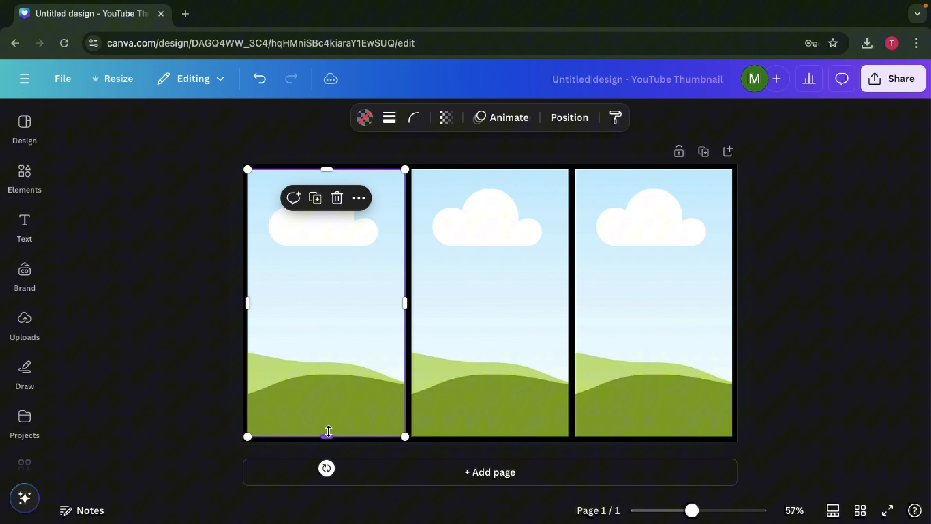
pyautogui.click(924, 306)
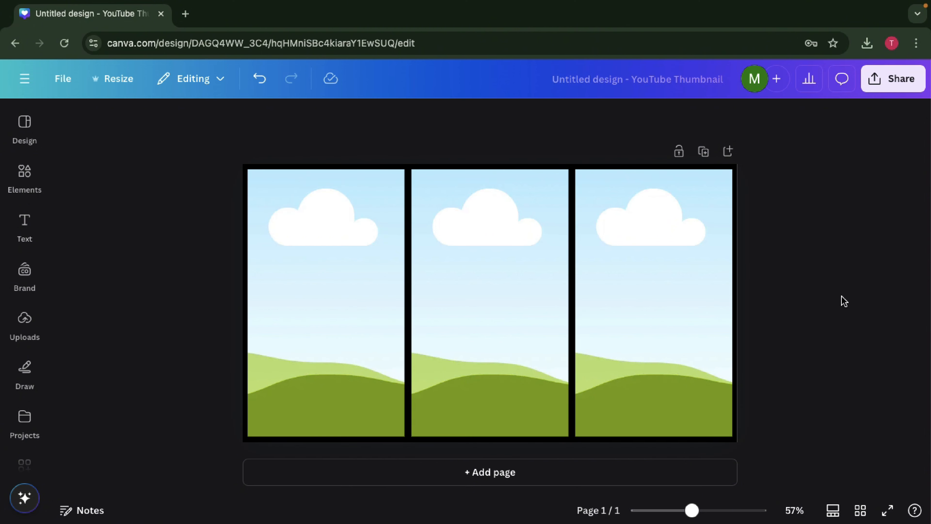
# Fill the three frames from left to right with the uploaded lobster plate, decorated nails and airplane dining photos.
pyautogui.click(12, 332)
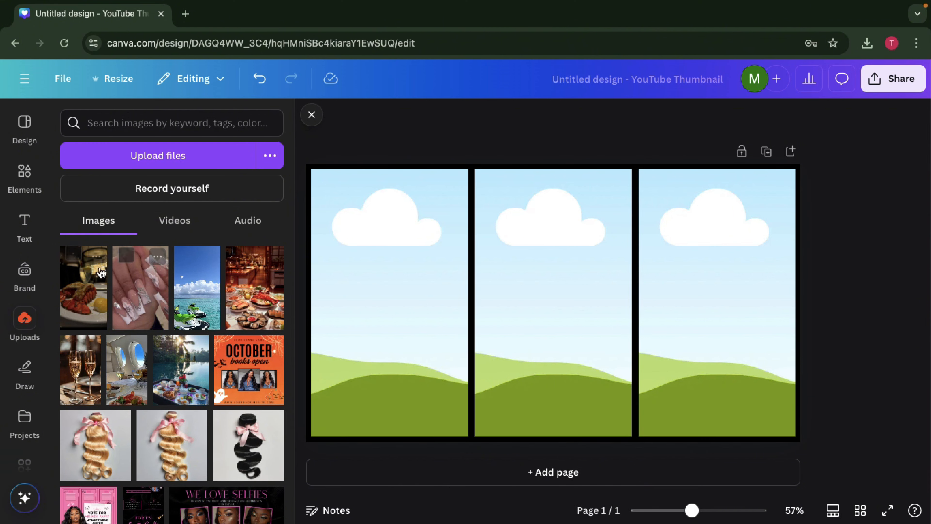
pyautogui.click(75, 315)
pyautogui.moveTo(534, 253); pyautogui.dragTo(382, 245)
pyautogui.click(133, 294)
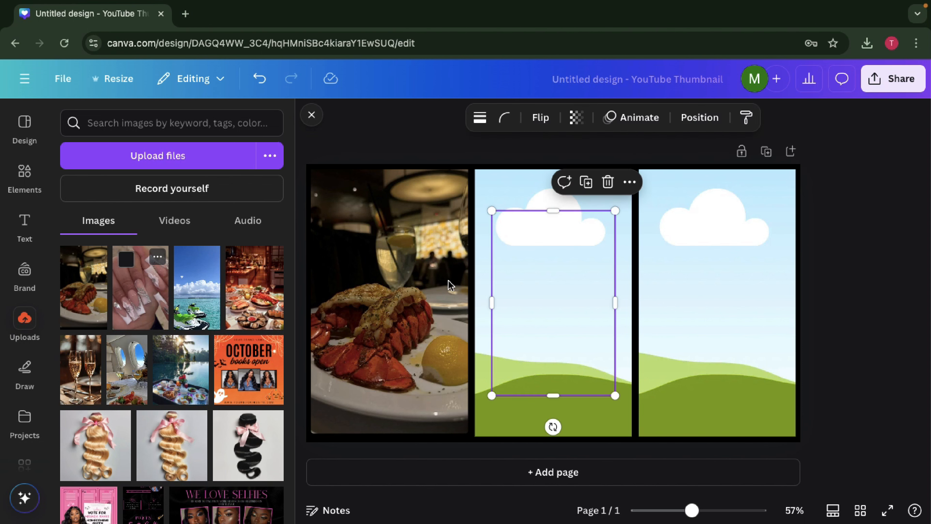
pyautogui.moveTo(551, 311); pyautogui.dragTo(527, 288)
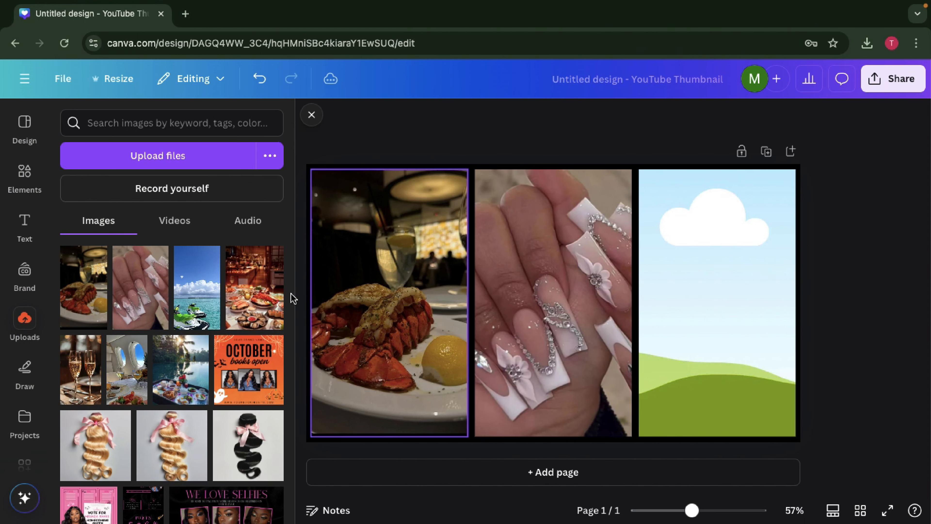
pyautogui.click(127, 369)
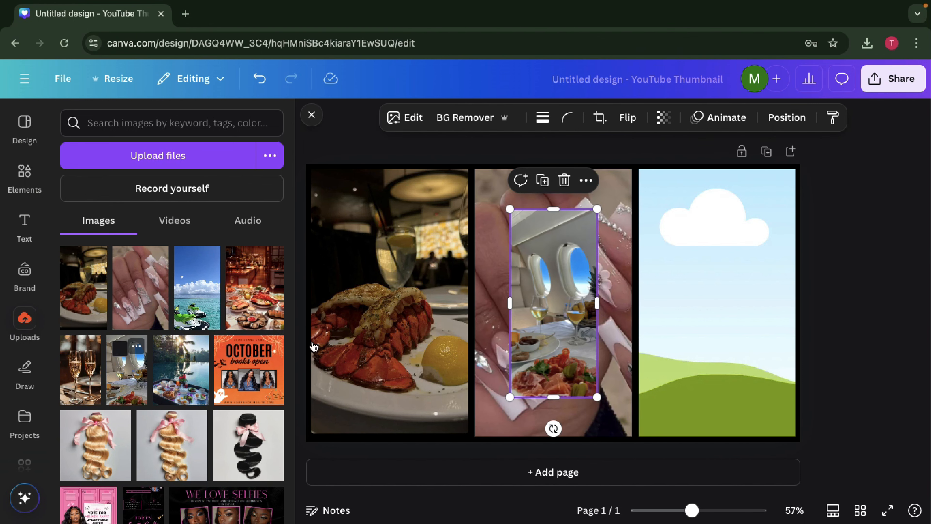
pyautogui.moveTo(570, 313); pyautogui.dragTo(681, 308)
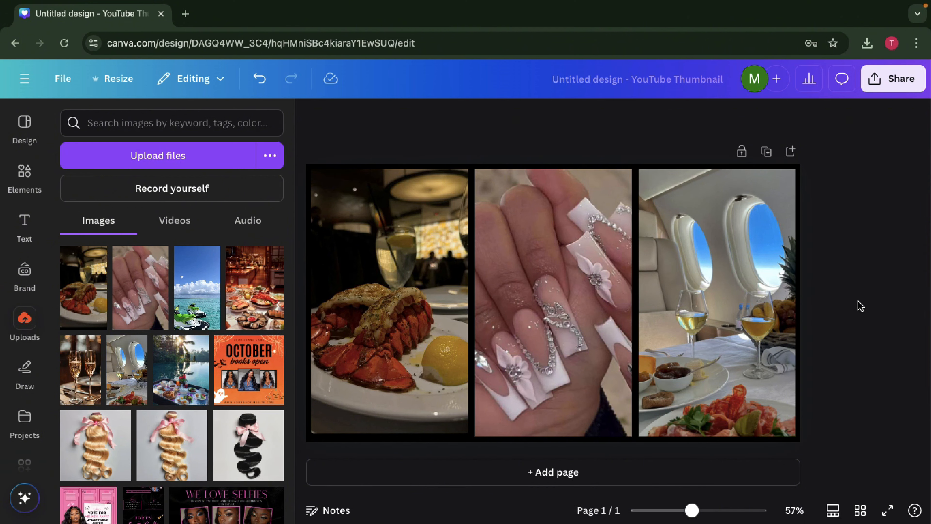
pyautogui.click(312, 115)
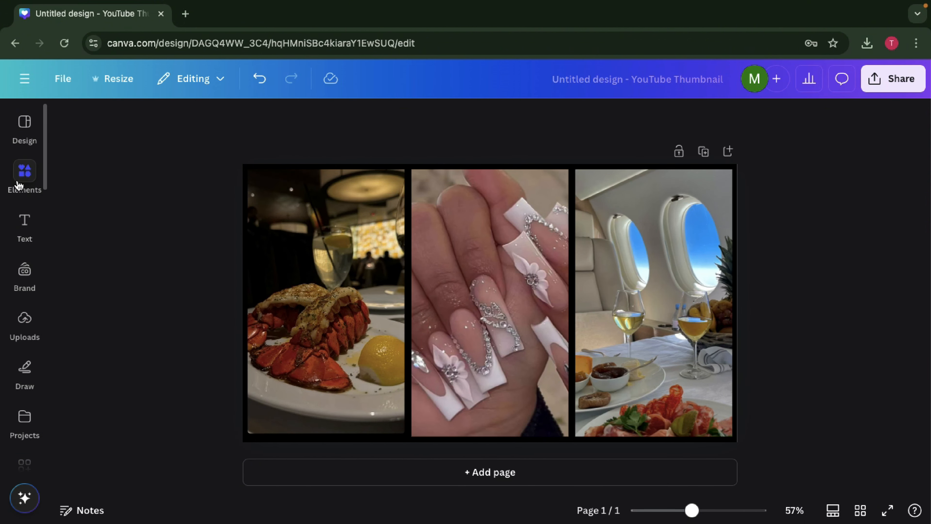
# Add a square shape and align it to the page's upper-left corner, then stretch it to cover the whole page.
pyautogui.click(24, 172)
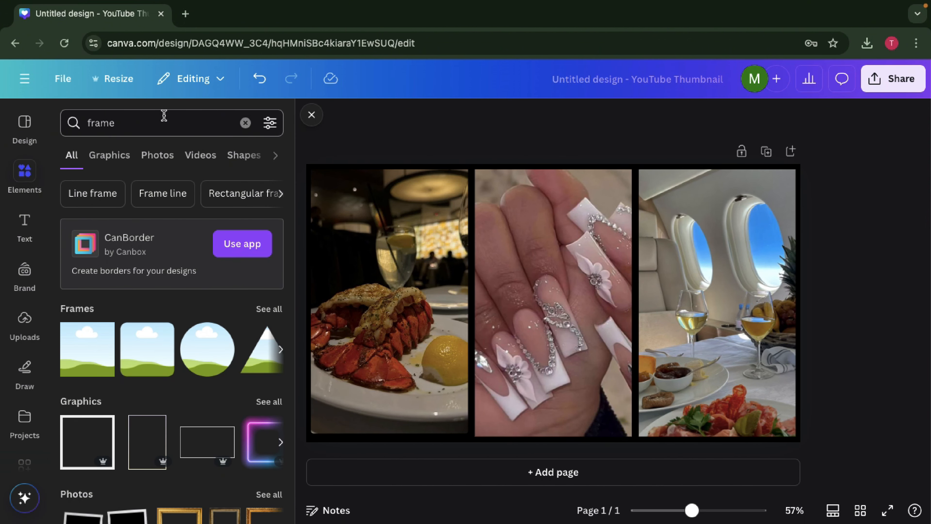
pyautogui.click(245, 123)
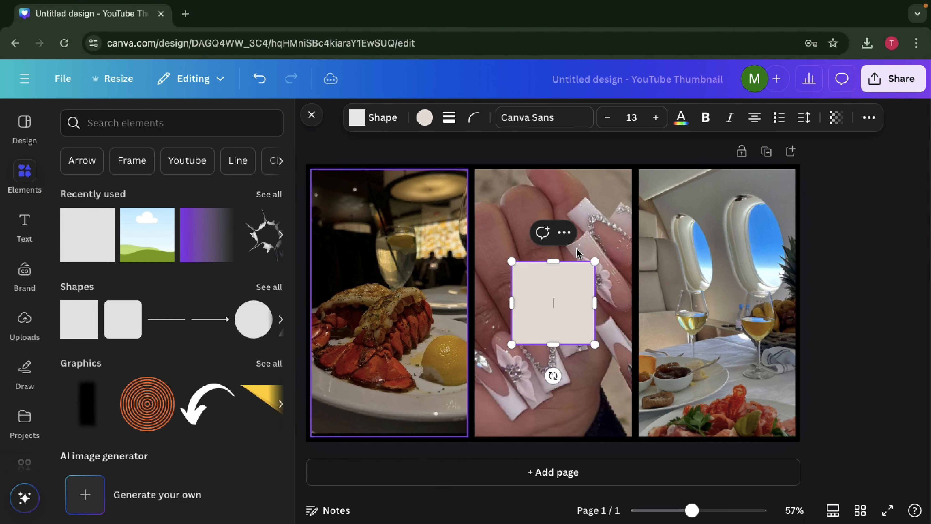
pyautogui.click(866, 245)
pyautogui.moveTo(526, 301); pyautogui.dragTo(317, 199)
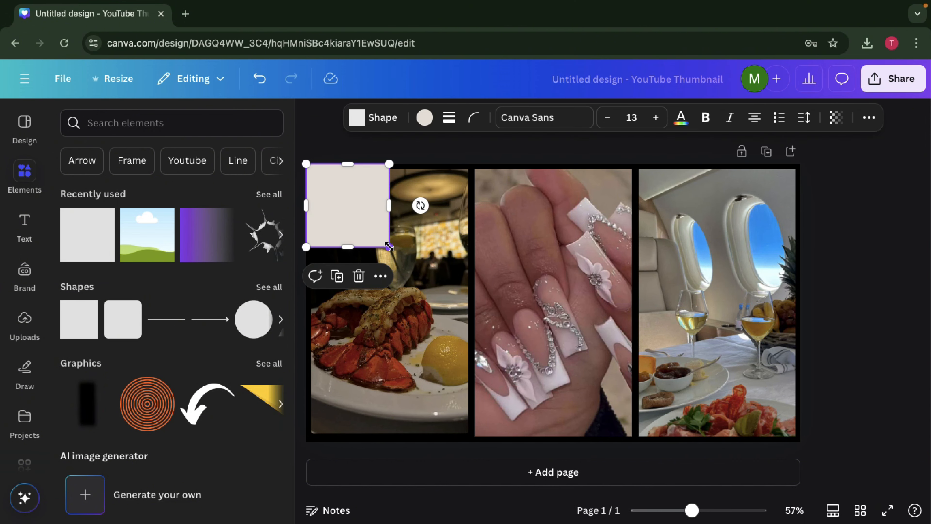
pyautogui.moveTo(389, 247); pyautogui.dragTo(803, 441)
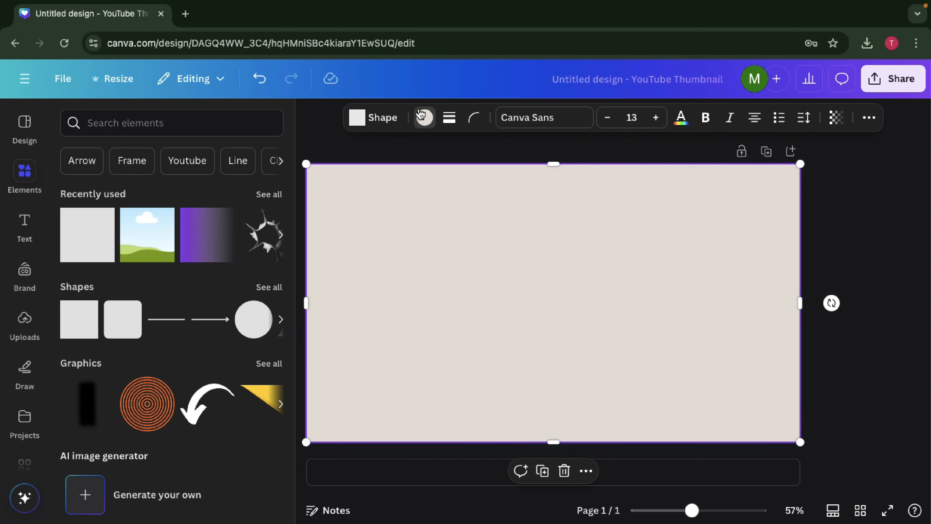
# Change the full-page shape's fill to the custom deep pink #D40F73.
pyautogui.click(424, 117)
pyautogui.scroll(-8, 157, 310)
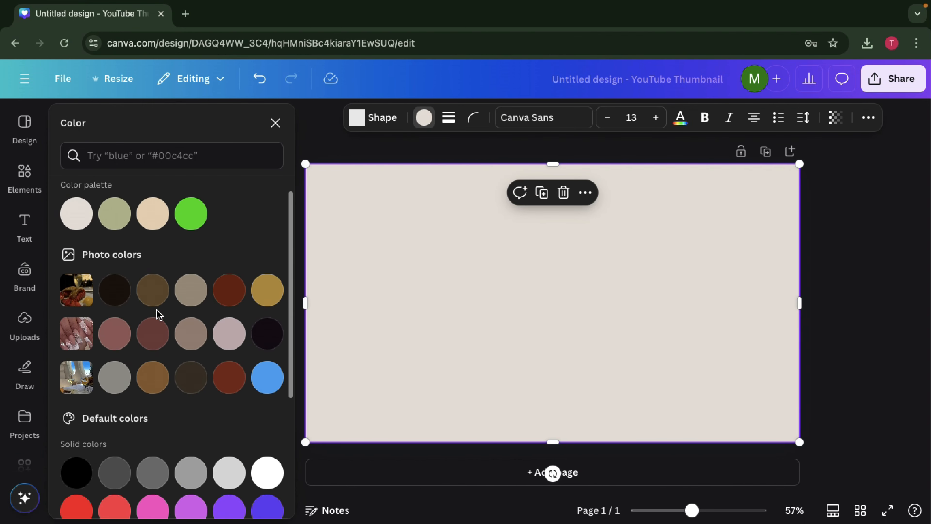
pyautogui.click(153, 407)
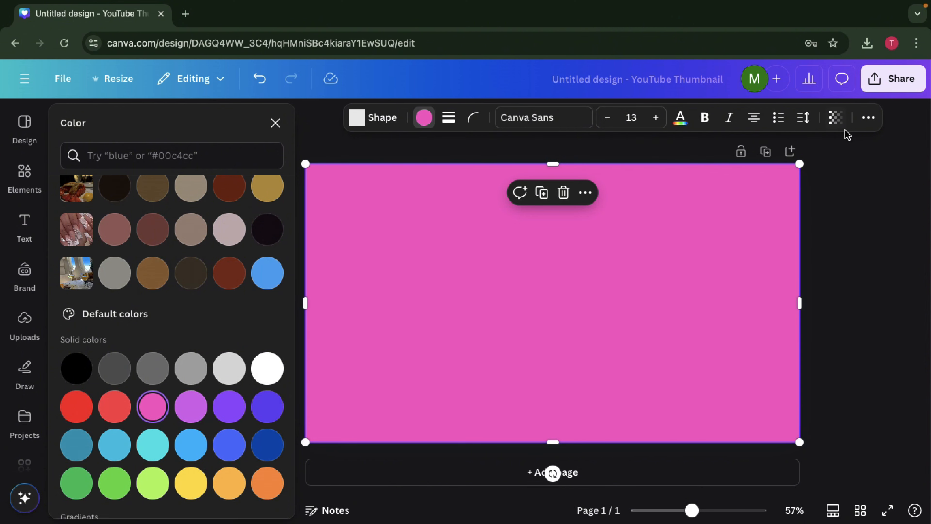
pyautogui.click(836, 118)
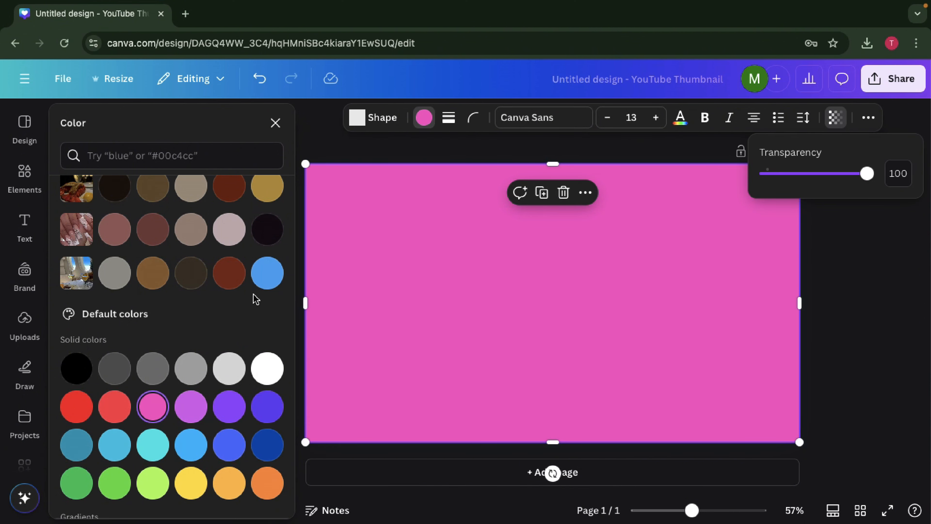
pyautogui.scroll(7, 170, 278)
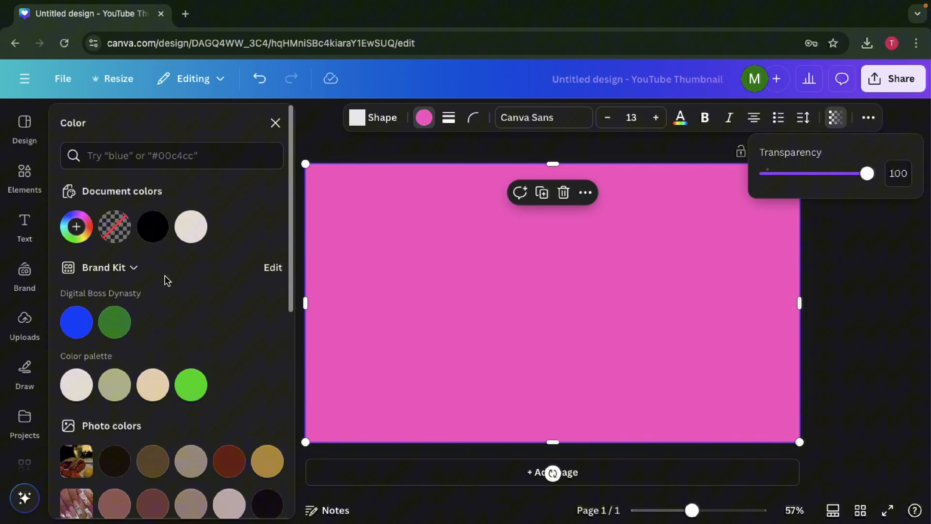
pyautogui.click(76, 227)
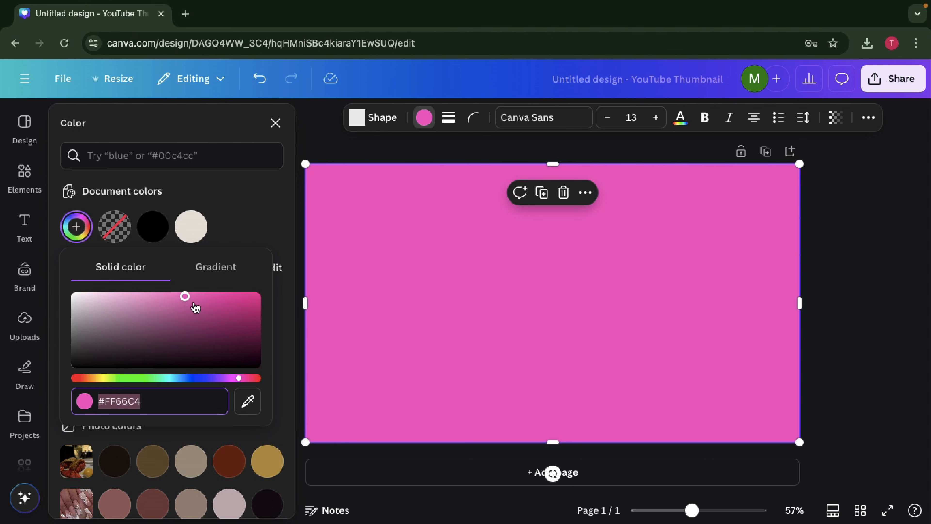
pyautogui.click(243, 378)
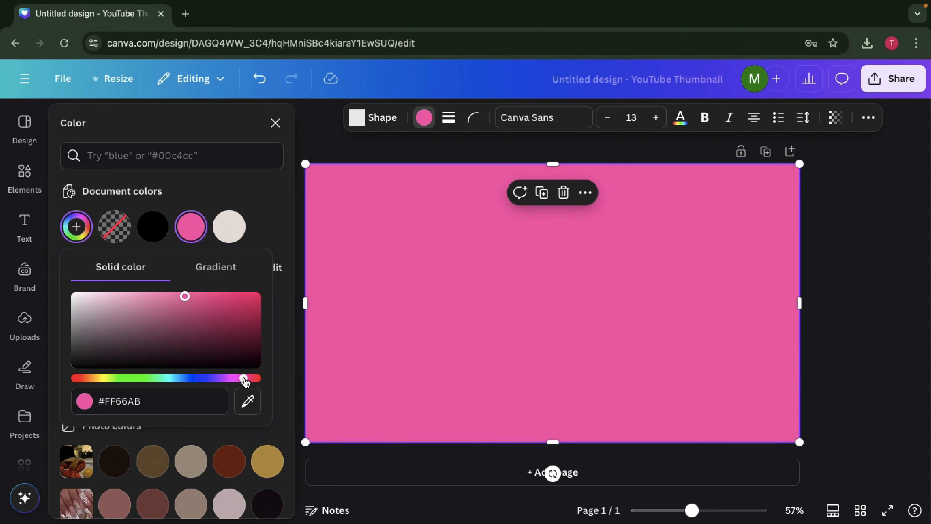
pyautogui.click(247, 297)
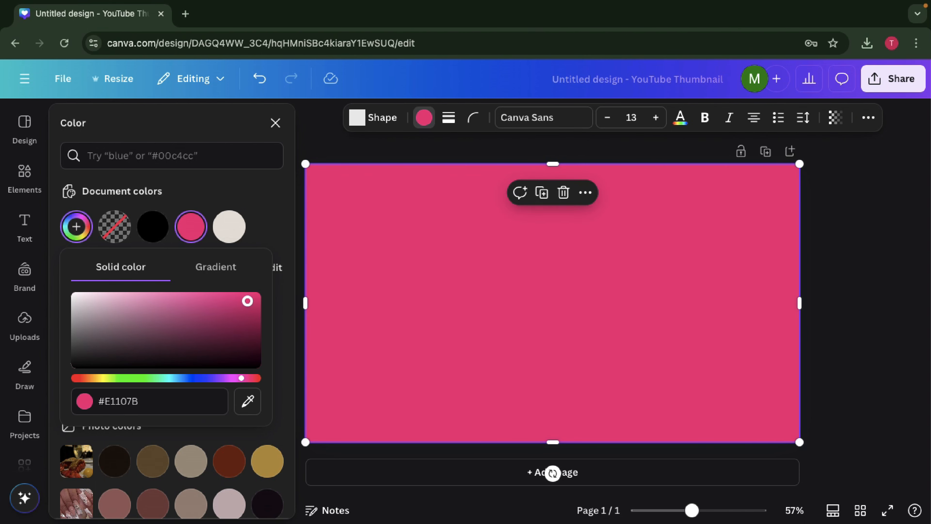
pyautogui.moveTo(247, 300); pyautogui.dragTo(248, 307)
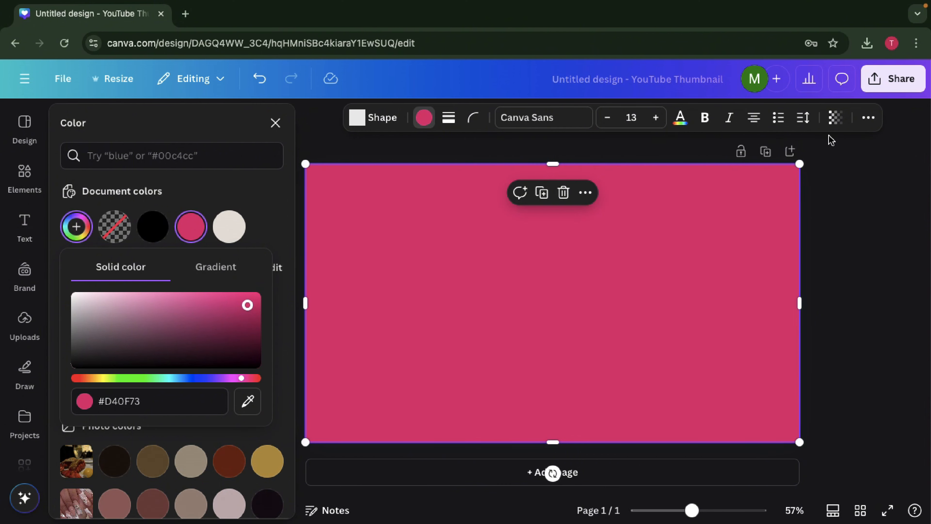
# Set the pink overlay's transparency to 73.
pyautogui.click(835, 118)
pyautogui.moveTo(860, 178); pyautogui.dragTo(841, 181)
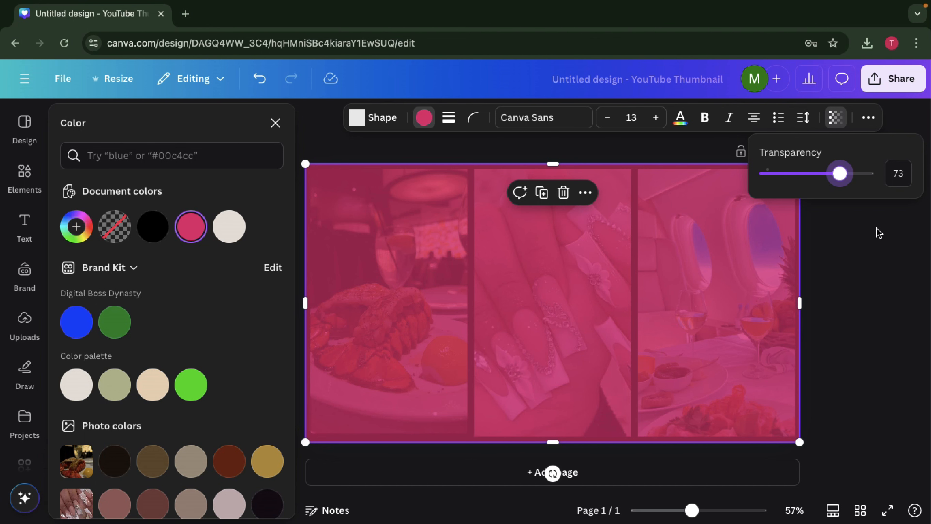
pyautogui.click(894, 278)
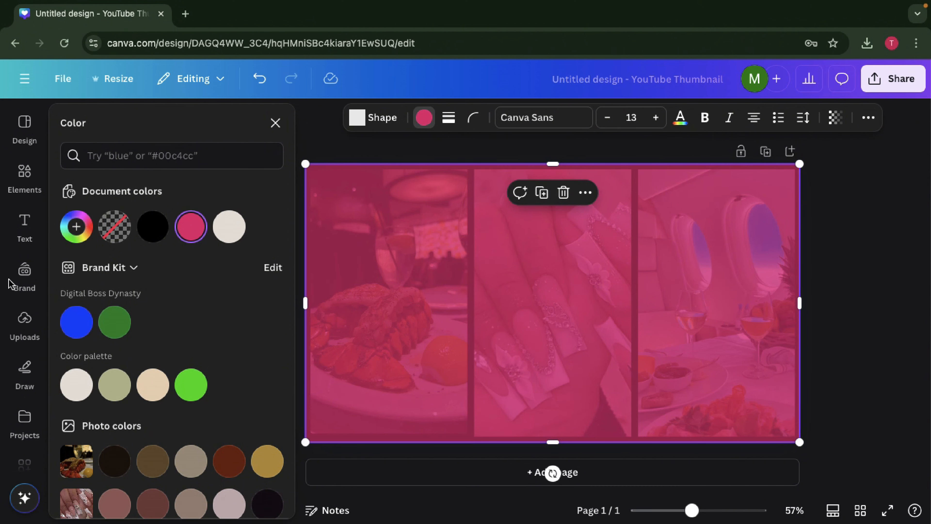
# Add the uploaded portrait of the long-haired woman in a blue denim outfit on top of the pink overlay.
pyautogui.click(35, 319)
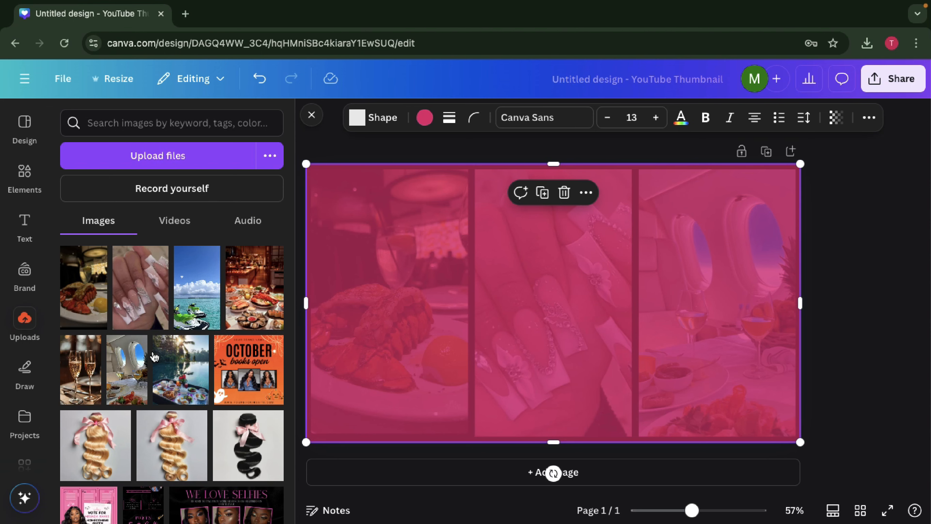
pyautogui.scroll(-10, 153, 350)
pyautogui.scroll(-10, 154, 350)
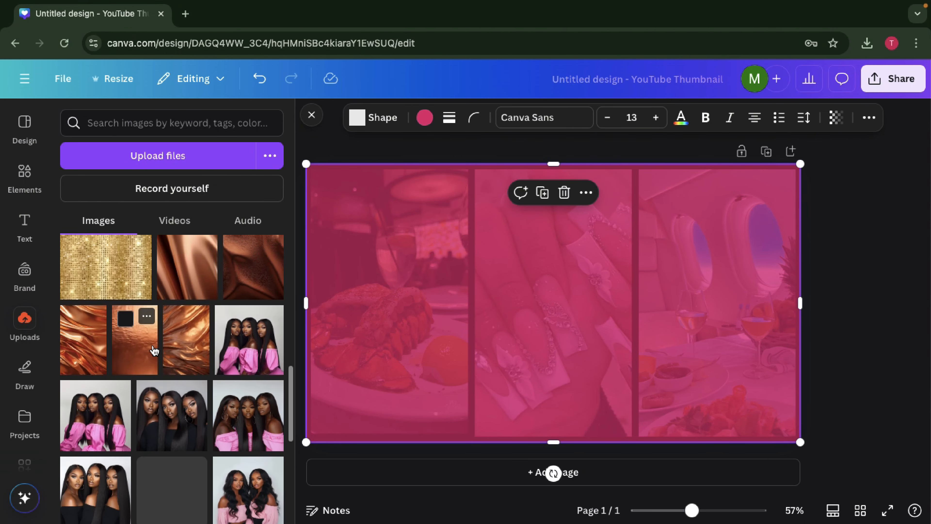
pyautogui.scroll(-5, 154, 350)
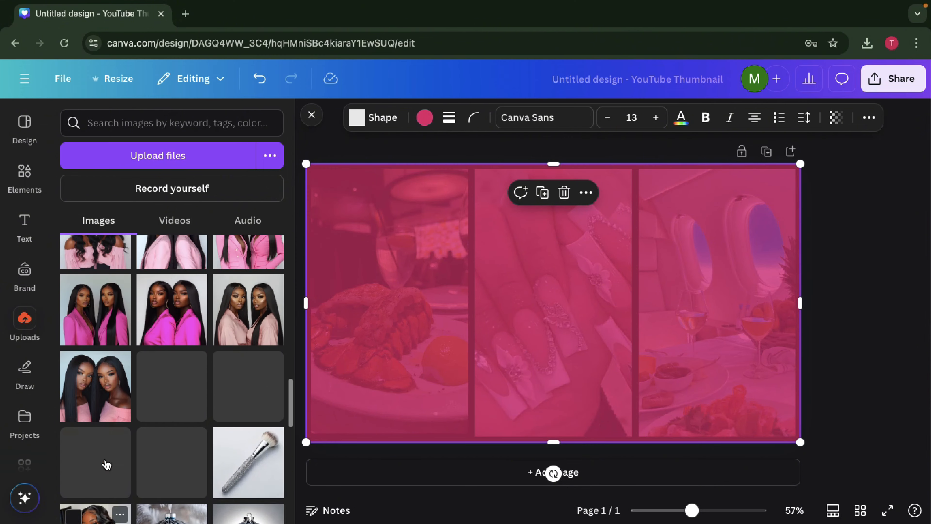
pyautogui.scroll(-5, 106, 465)
pyautogui.scroll(-8, 106, 464)
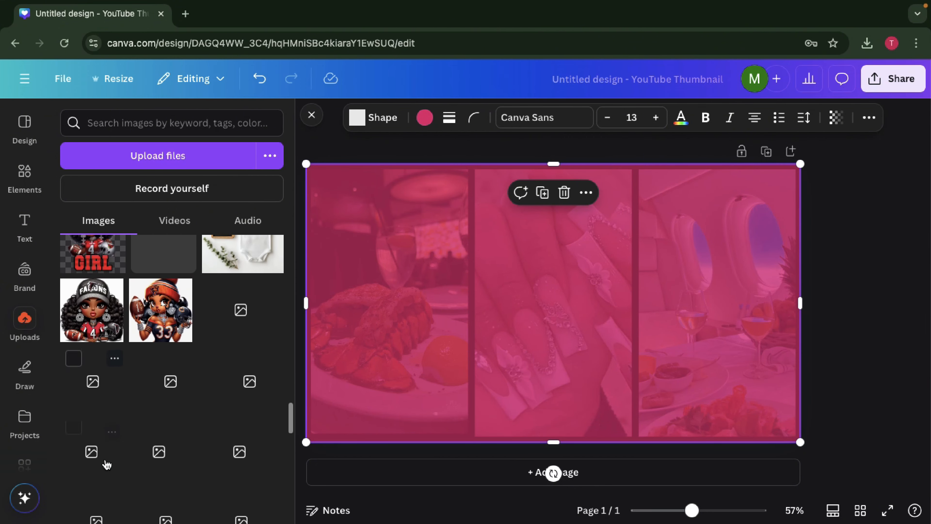
pyautogui.scroll(-3, 107, 465)
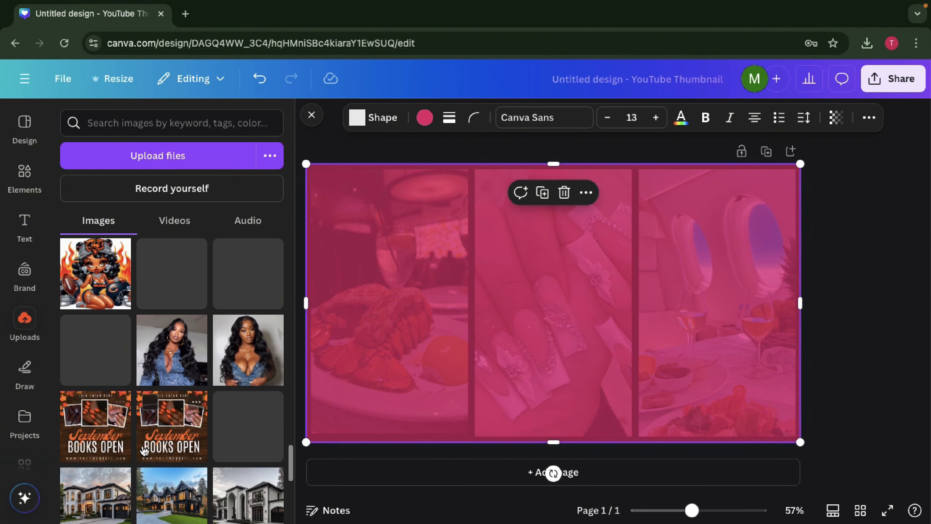
pyautogui.click(596, 275)
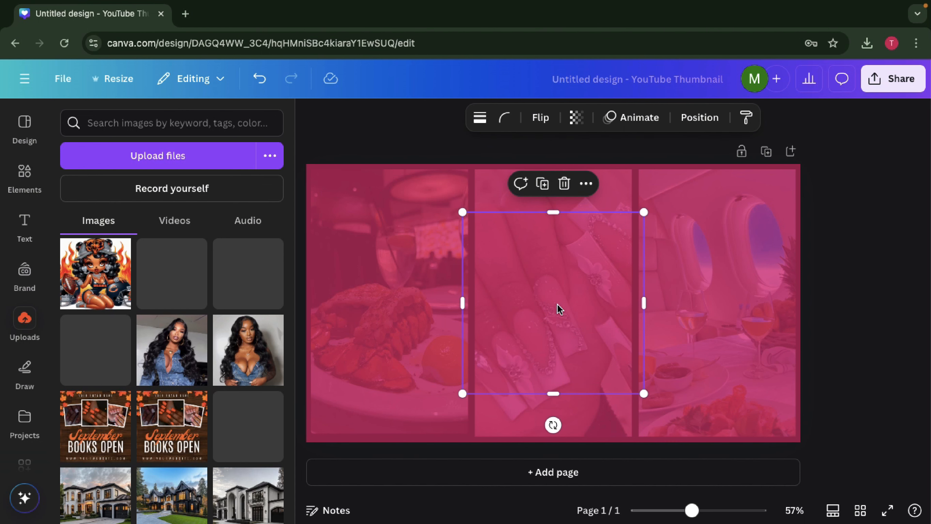
pyautogui.click(312, 117)
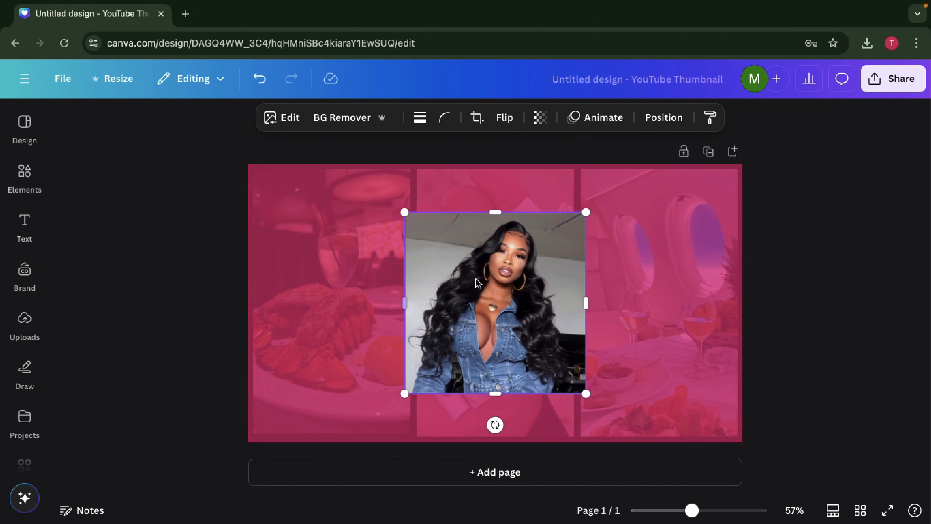
# Remove the portrait's background, then enlarge the cutout so it fills the lower-left part of the page.
pyautogui.moveTo(473, 293); pyautogui.dragTo(380, 331)
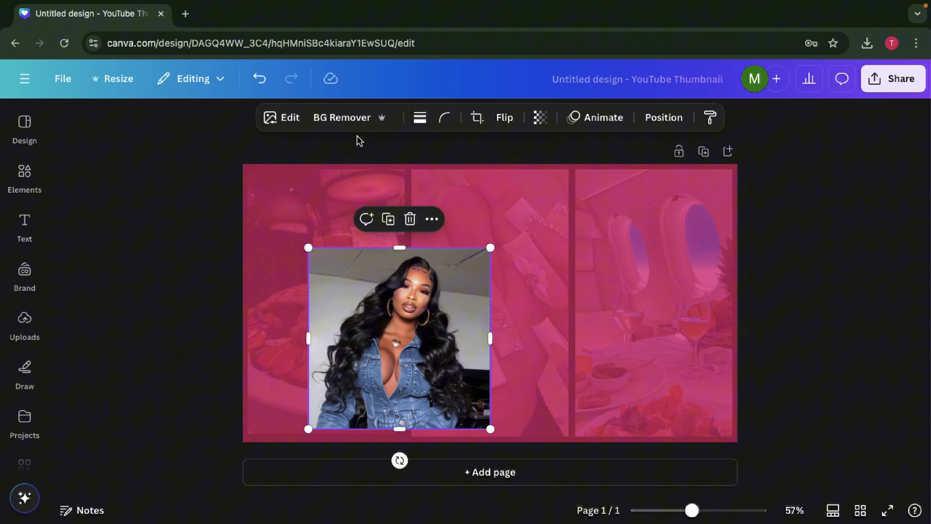
pyautogui.click(335, 118)
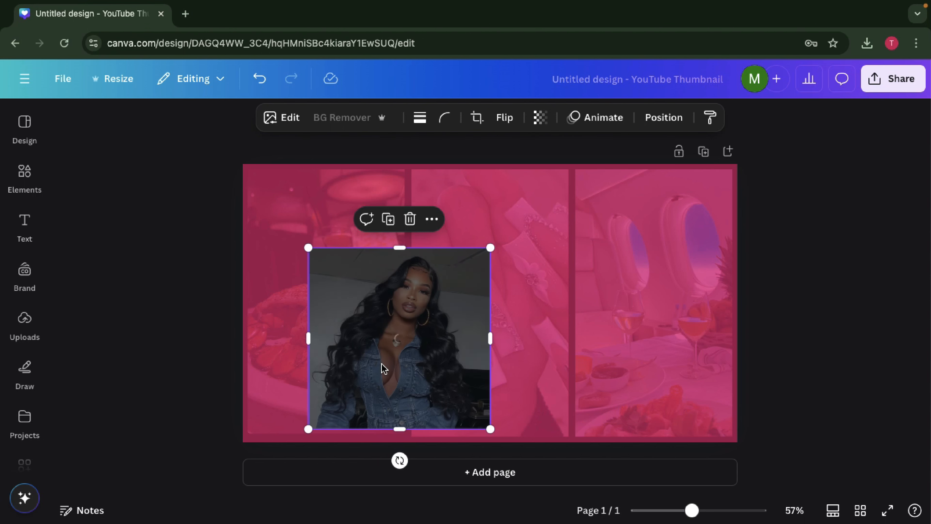
pyautogui.moveTo(384, 367); pyautogui.dragTo(313, 390)
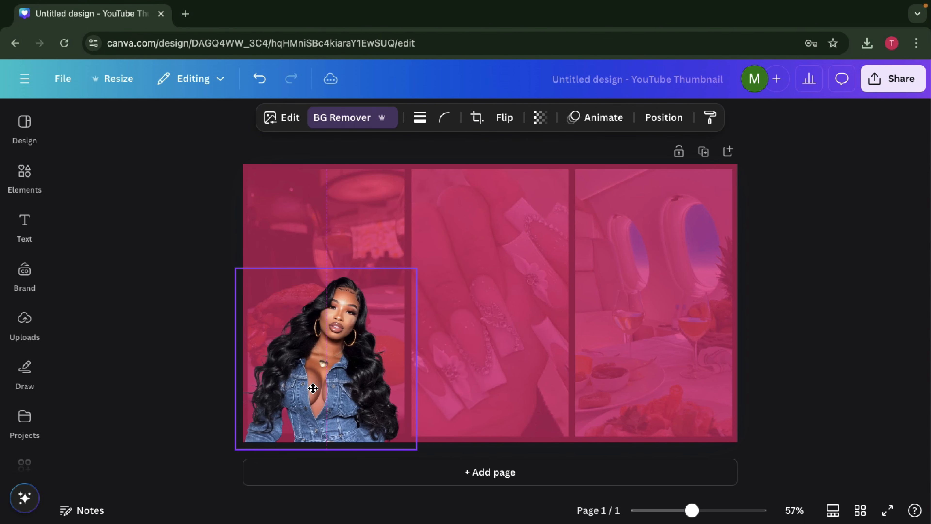
pyautogui.moveTo(417, 269); pyautogui.dragTo(478, 208)
pyautogui.moveTo(380, 308); pyautogui.dragTo(374, 311)
pyautogui.moveTo(475, 208); pyautogui.dragTo(478, 204)
pyautogui.click(777, 229)
# Add a heading with the text "Self Care" to the page.
pyautogui.click(25, 224)
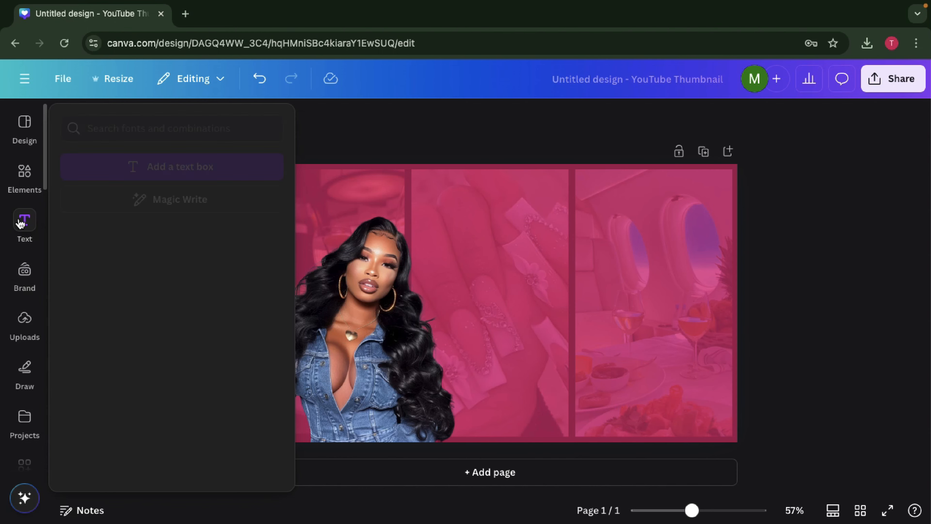
pyautogui.moveTo(455, 293); pyautogui.dragTo(453, 290)
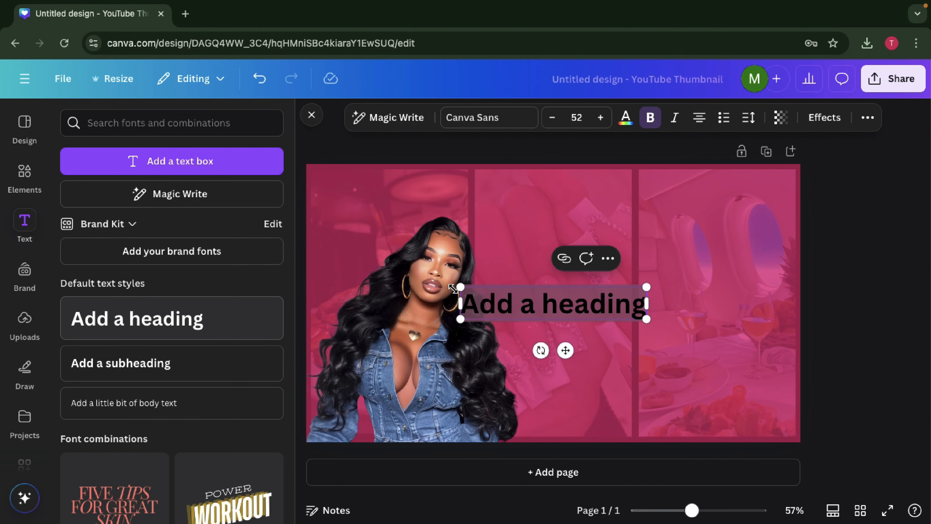
pyautogui.write('Sel')
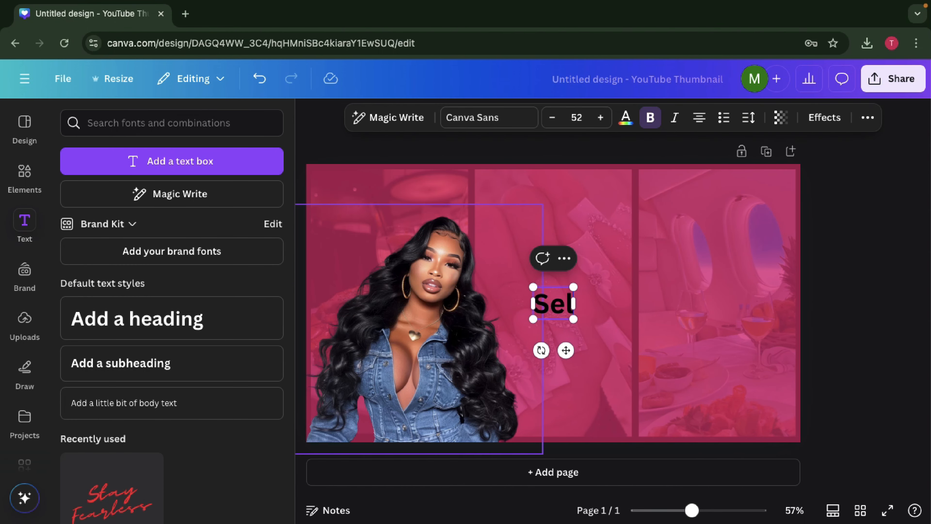
pyautogui.write('f Care')
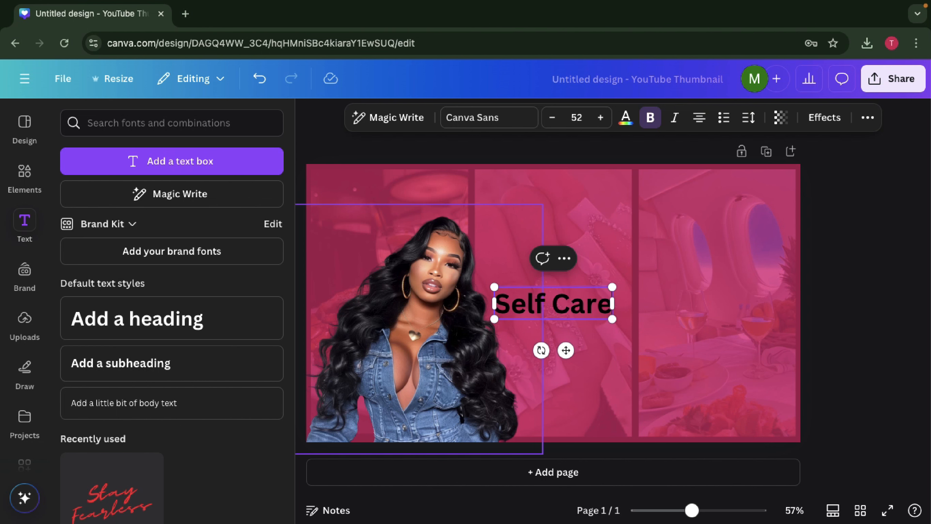
pyautogui.click(849, 312)
# Duplicate the "Self Care" heading, change the copy's text to "vlog" and place it below and to the right of the original.
pyautogui.click(556, 299)
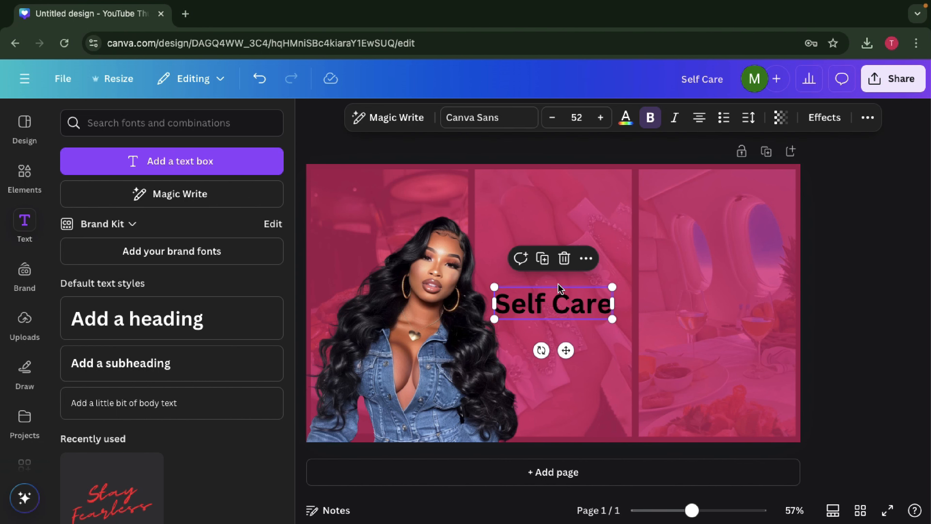
pyautogui.click(541, 258)
pyautogui.moveTo(575, 303); pyautogui.dragTo(678, 302)
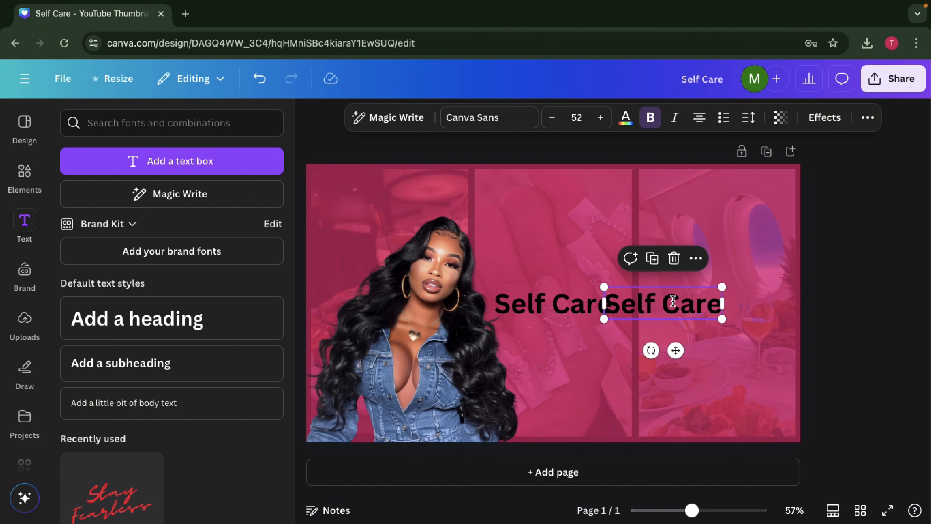
pyautogui.tripleClick(678, 302)
pyautogui.write('Vlog')
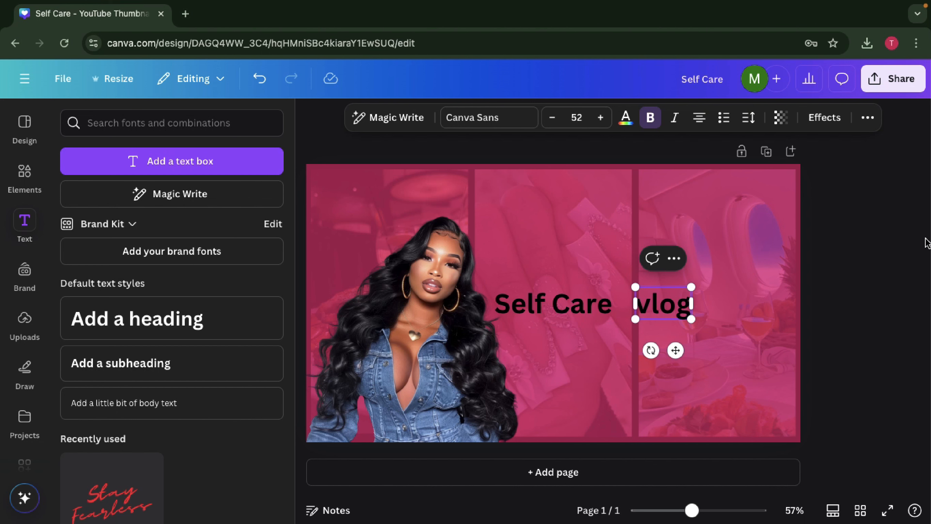
pyautogui.click(837, 256)
pyautogui.moveTo(649, 305); pyautogui.dragTo(647, 330)
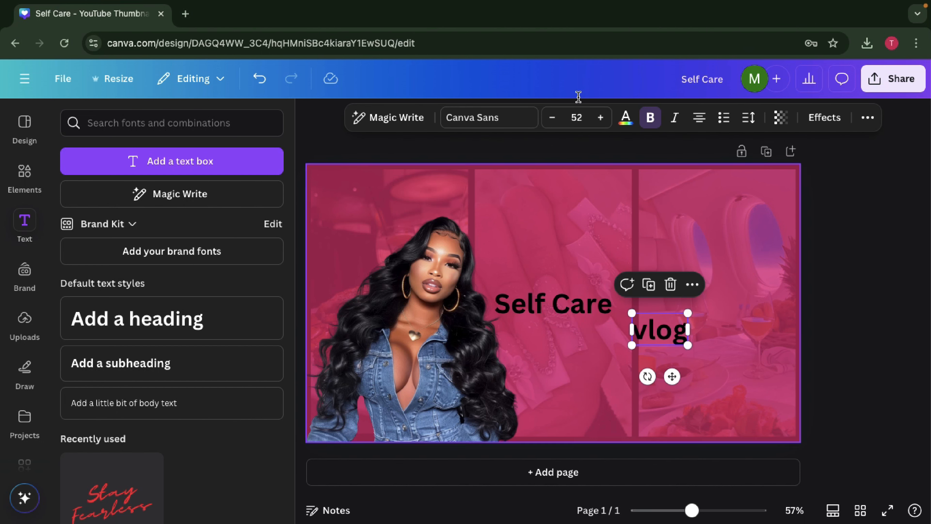
# Change the "vlog" text's font to Genty, then enlarge it to size 194 and position it beneath "Self Care".
pyautogui.click(469, 119)
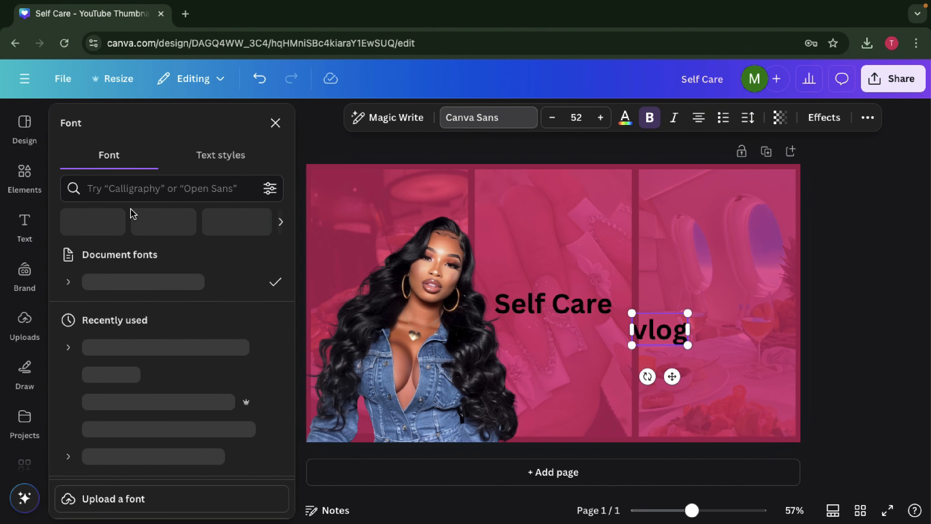
pyautogui.write('geoty')
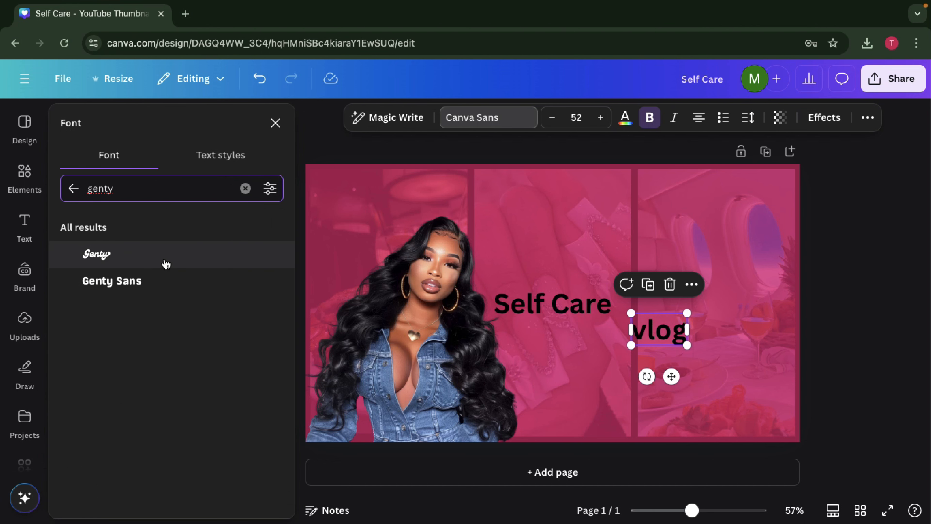
pyautogui.click(164, 261)
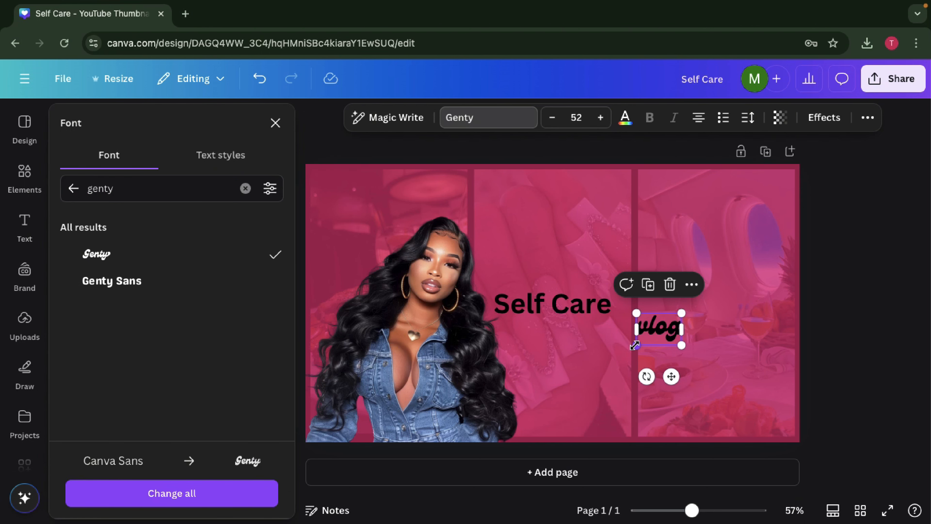
pyautogui.moveTo(636, 345); pyautogui.dragTo(504, 425)
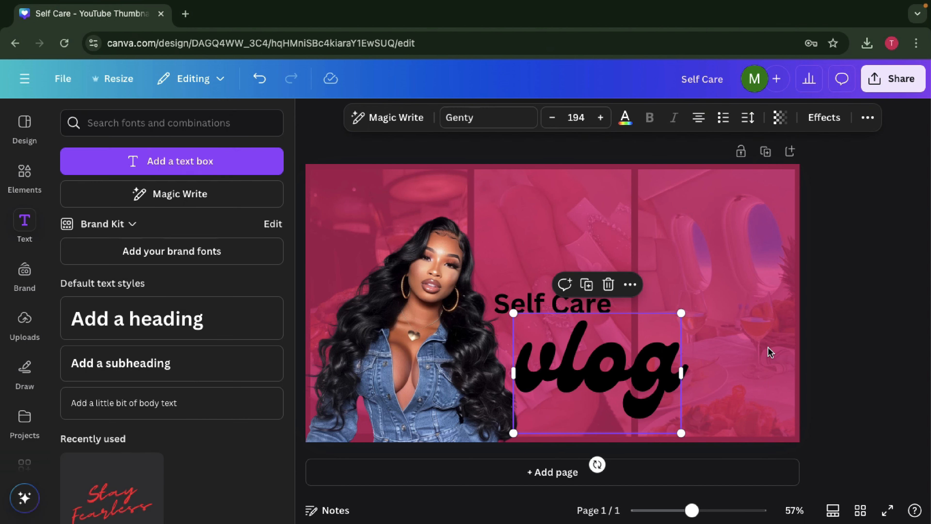
pyautogui.moveTo(626, 388); pyautogui.dragTo(665, 385)
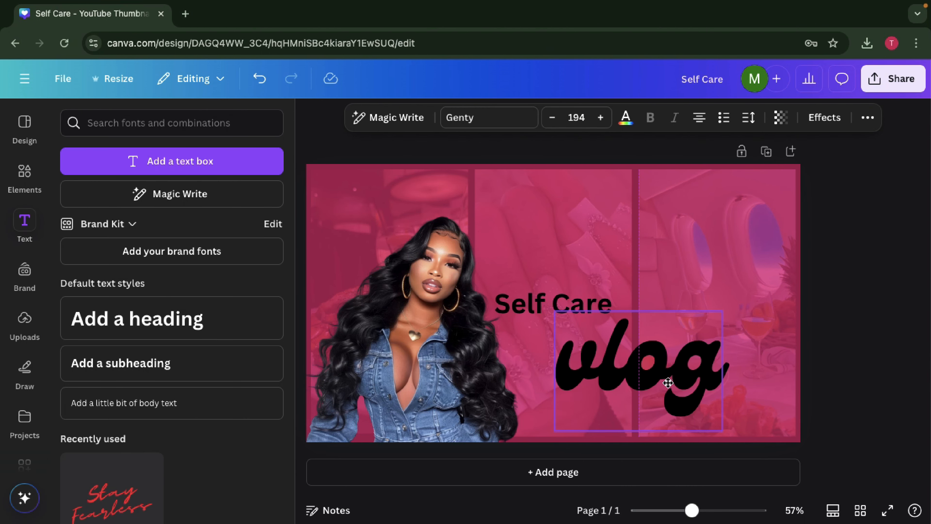
pyautogui.click(910, 326)
# Change the "vlog" text's color to white and enlarge it slightly to size 200.
pyautogui.click(625, 317)
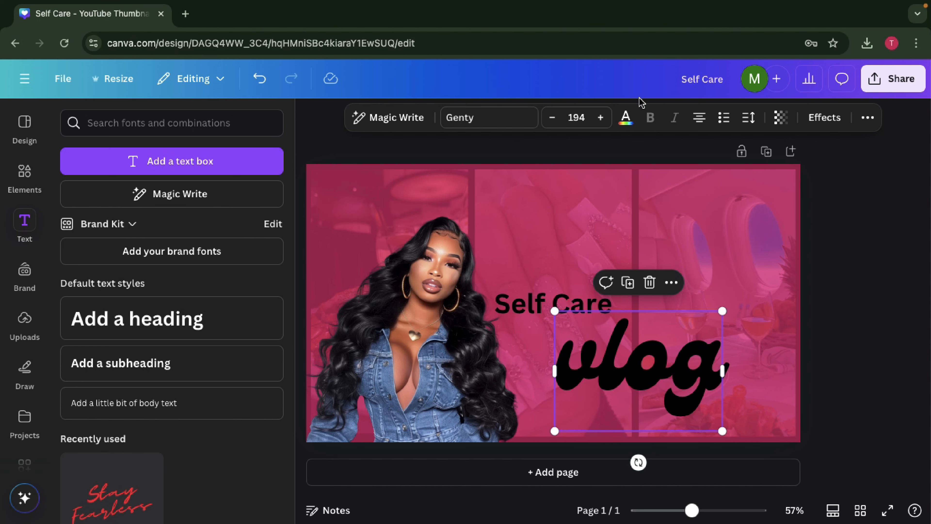
pyautogui.click(627, 116)
pyautogui.scroll(-5, 114, 374)
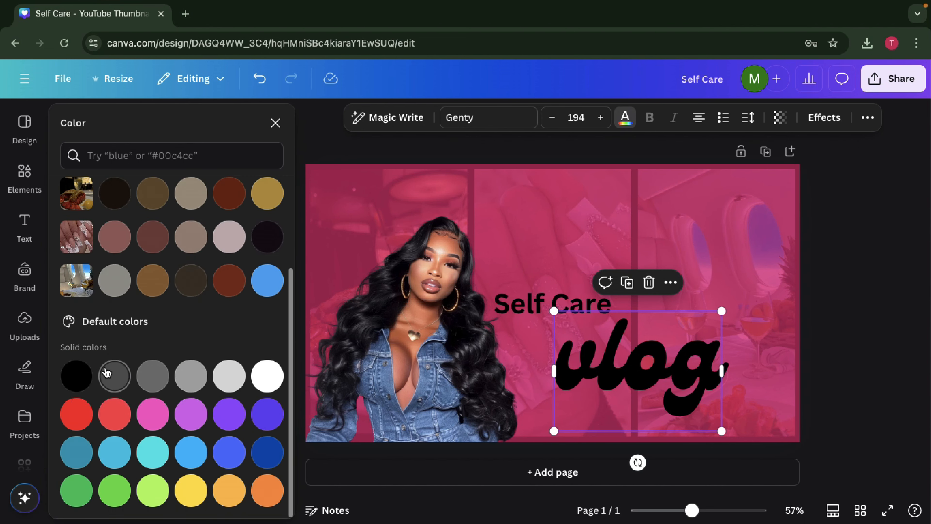
pyautogui.click(263, 376)
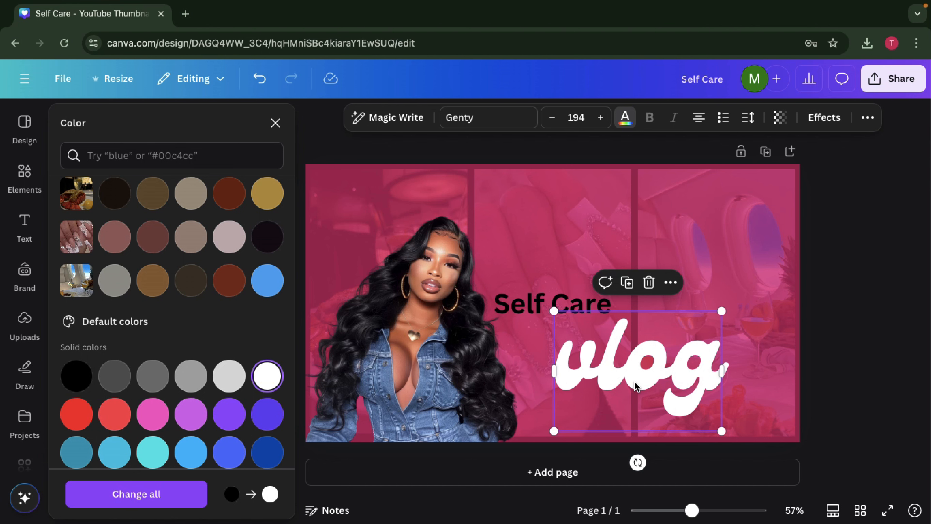
pyautogui.moveTo(636, 385); pyautogui.dragTo(628, 385)
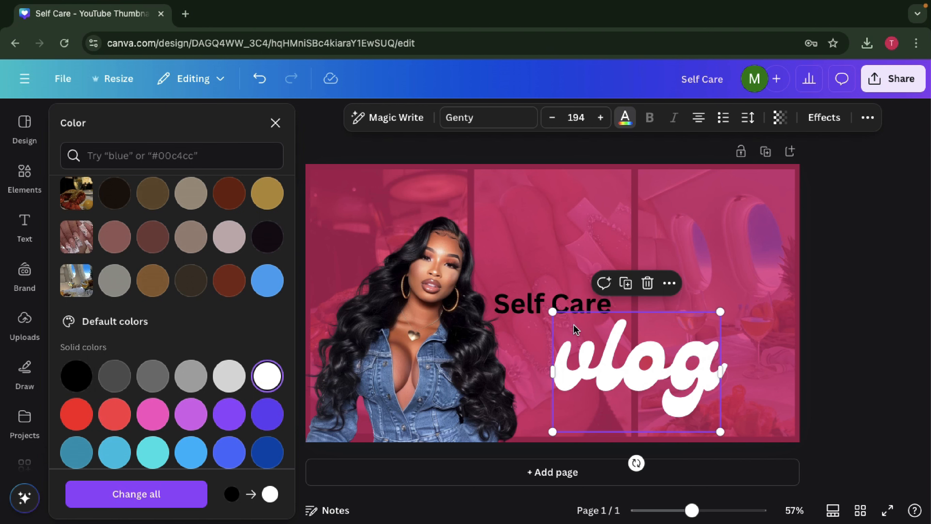
pyautogui.moveTo(554, 312); pyautogui.dragTo(548, 309)
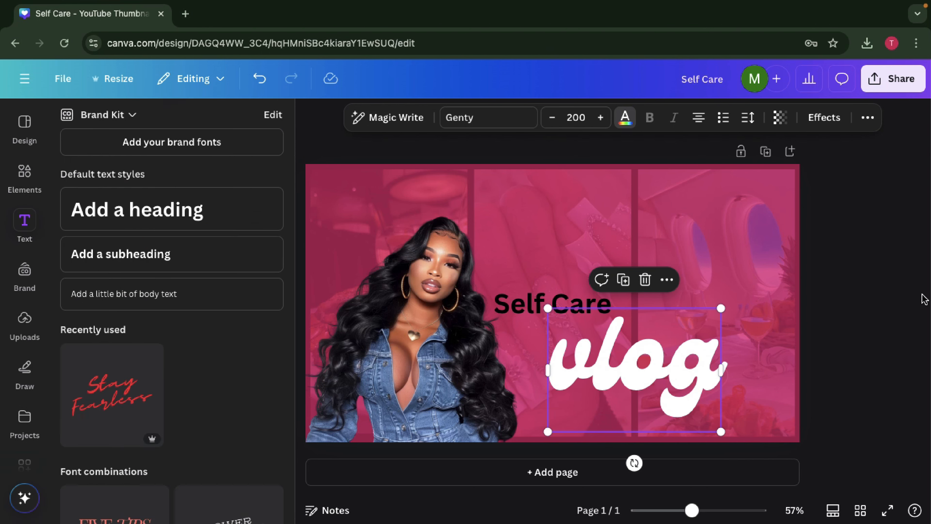
pyautogui.click(892, 288)
# Change the "Self Care" heading's font to Antonio and move it slightly up and right, clear of "vlog".
pyautogui.click(540, 300)
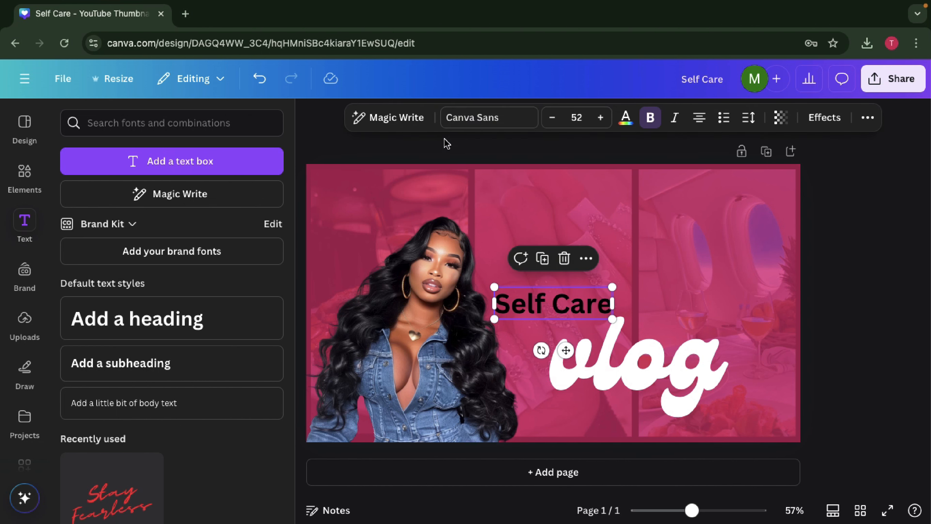
pyautogui.click(480, 117)
pyautogui.moveTo(170, 187); pyautogui.dragTo(52, 183)
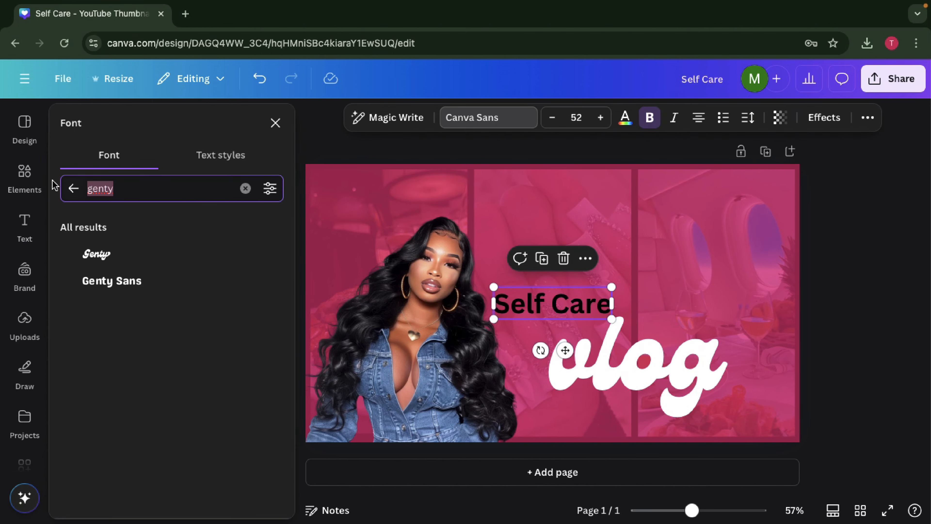
pyautogui.write('antonio')
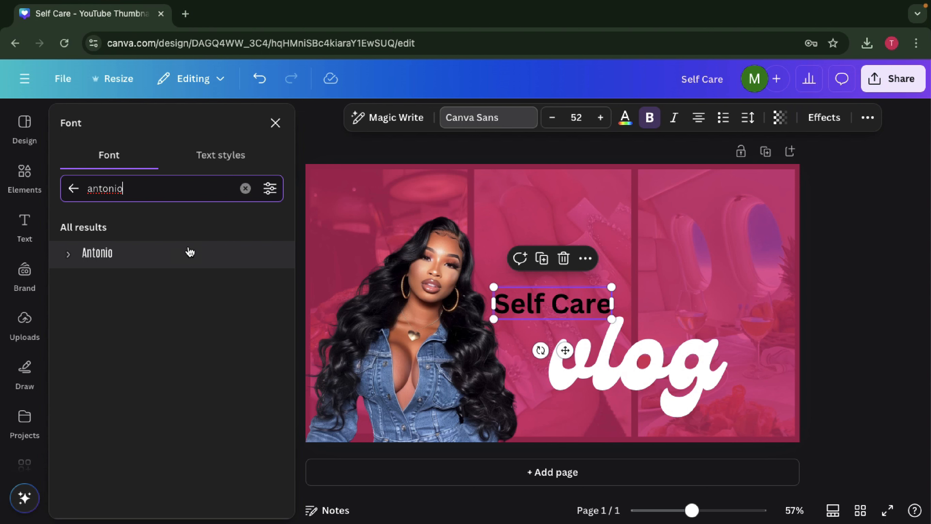
pyautogui.click(190, 252)
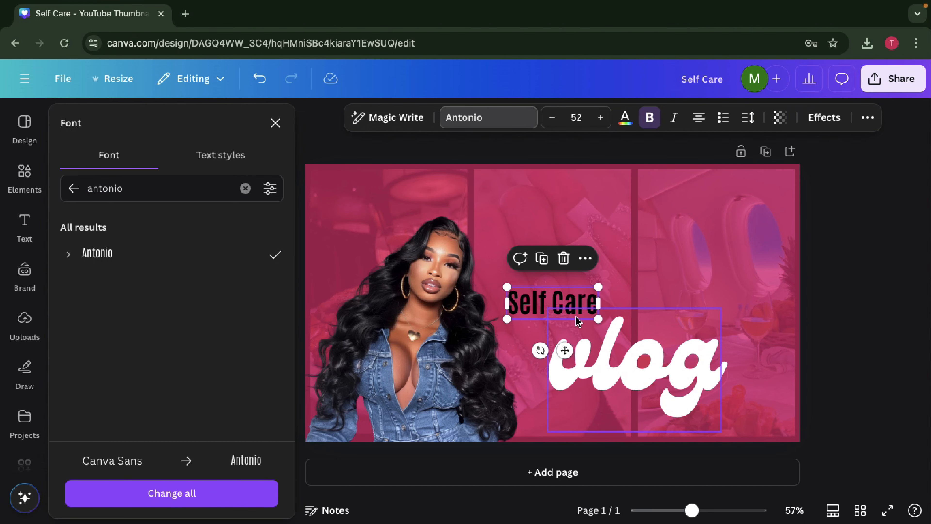
pyautogui.moveTo(568, 301); pyautogui.dragTo(591, 289)
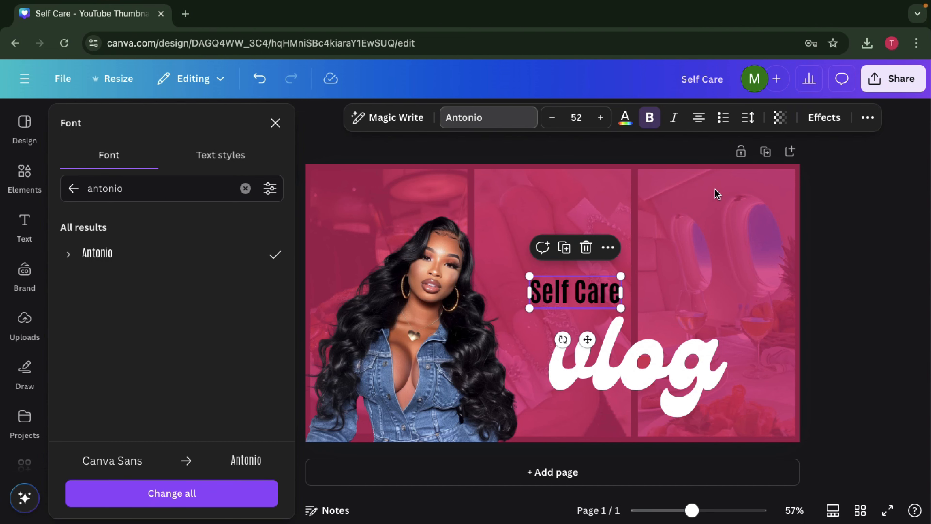
# Set the "Self Care" heading's letter spacing to -57.
pyautogui.click(748, 119)
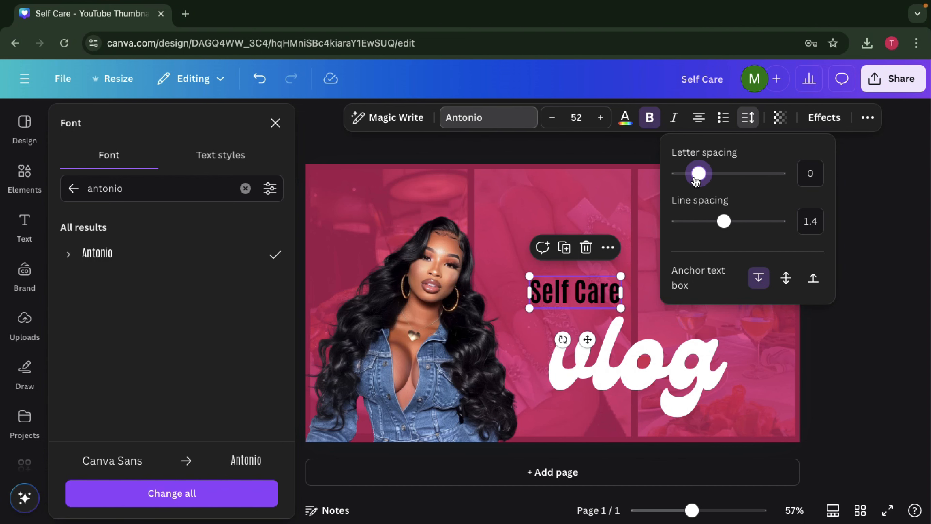
pyautogui.moveTo(696, 181); pyautogui.dragTo(693, 182)
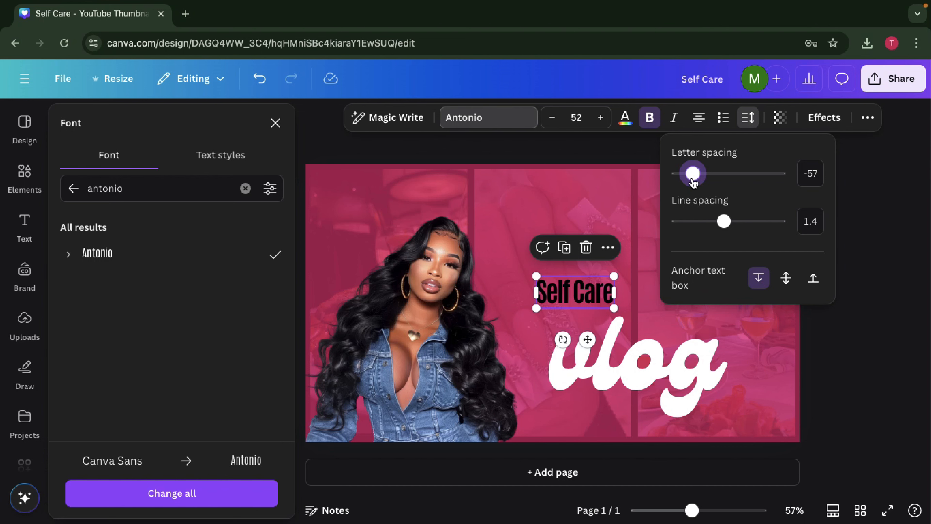
# Enlarge the "Self Care" heading to size 94.8 and move it up and right, clear of "vlog".
pyautogui.click(840, 281)
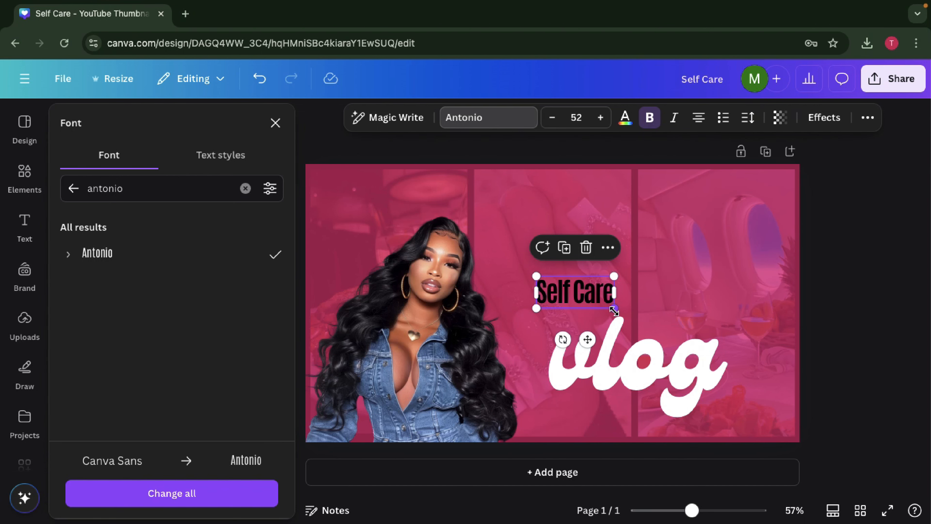
pyautogui.moveTo(614, 311); pyautogui.dragTo(669, 330)
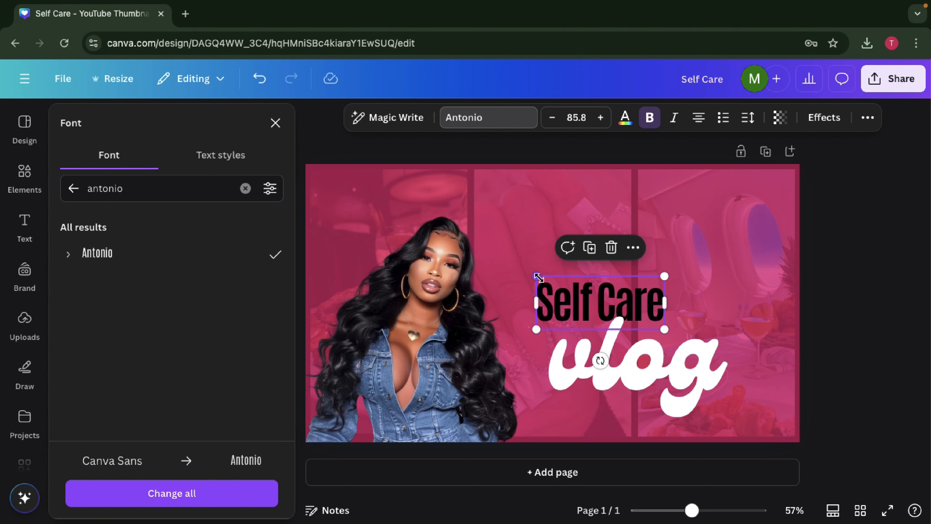
pyautogui.moveTo(537, 277); pyautogui.dragTo(523, 271)
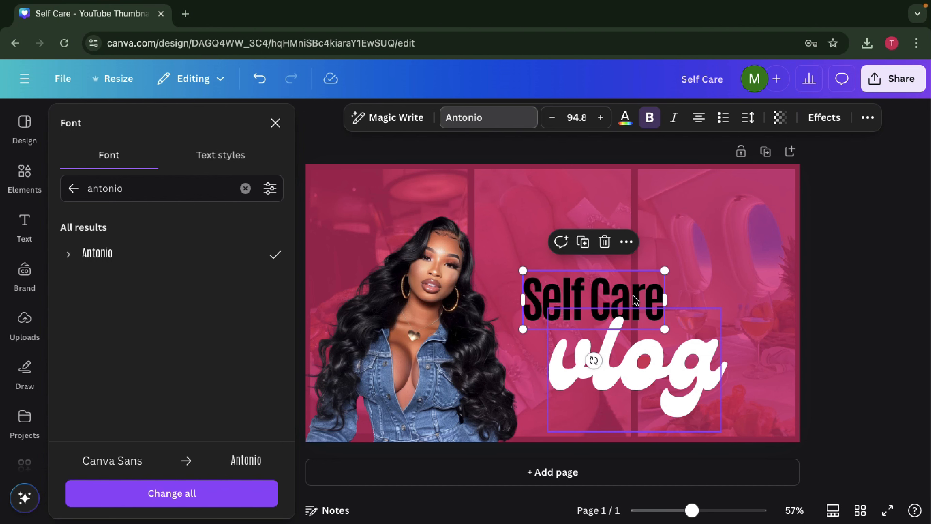
pyautogui.moveTo(635, 300); pyautogui.dragTo(653, 275)
# Try the Curve shape on the "Self Care" heading and set its shape back to None.
pyautogui.click(833, 121)
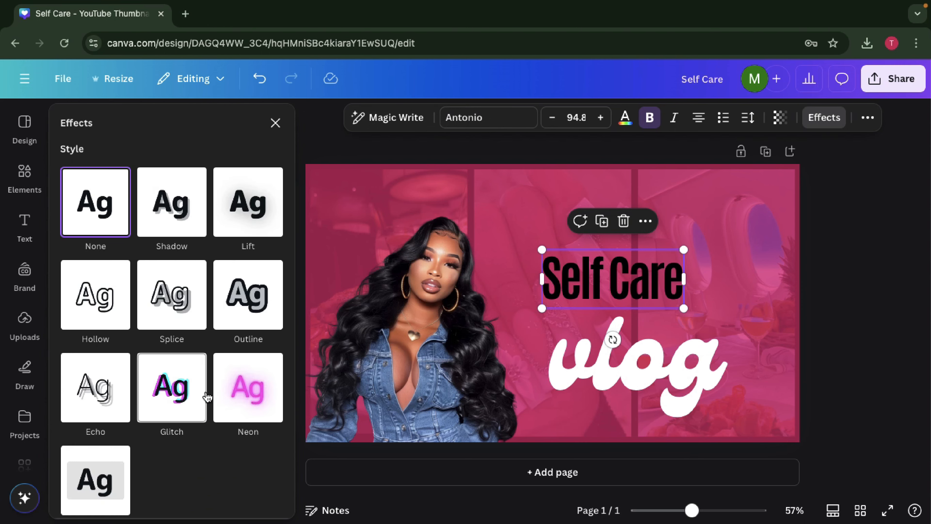
pyautogui.scroll(-4, 149, 383)
pyautogui.click(168, 489)
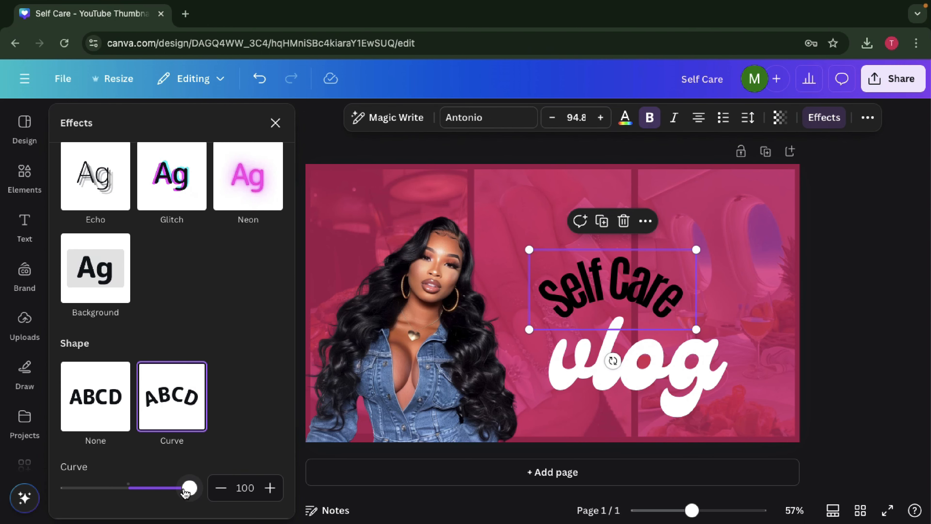
pyautogui.moveTo(189, 487); pyautogui.dragTo(166, 493)
pyautogui.click(99, 391)
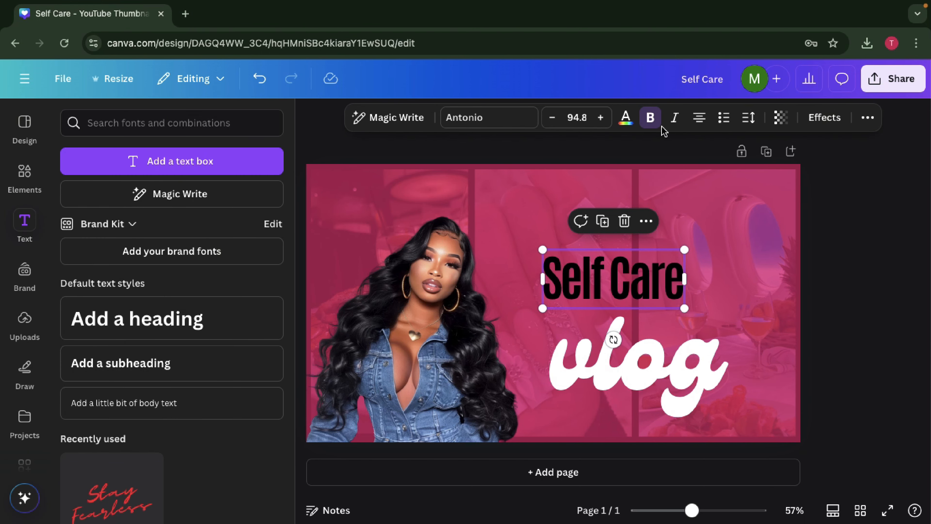
# Switch the "Self Care" heading to uppercase letters.
pyautogui.click(750, 121)
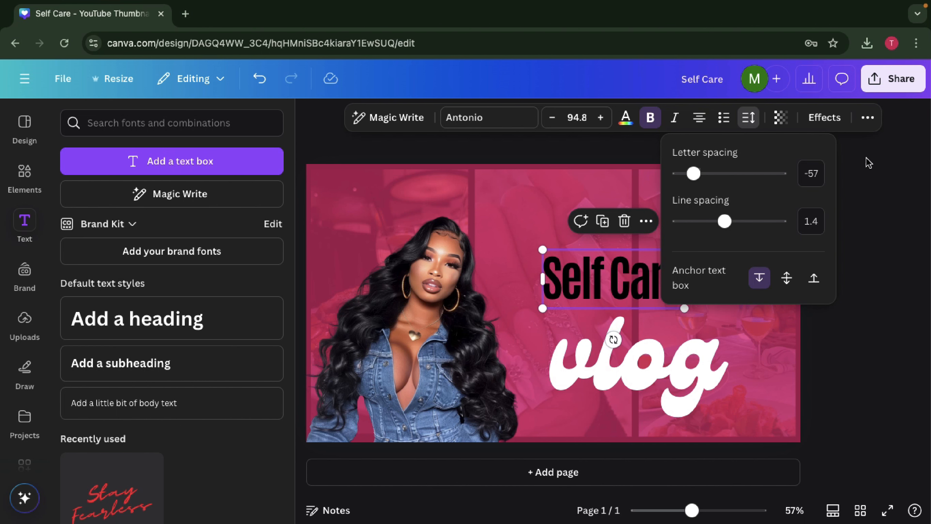
pyautogui.click(868, 117)
pyautogui.click(713, 151)
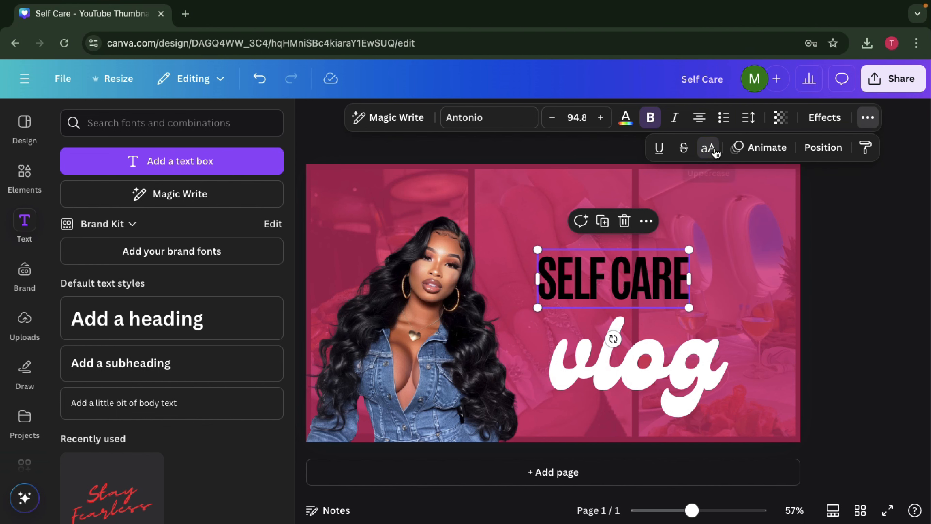
# Enlarge the "SELF CARE" heading to size 137 and move it and "vlog" up so the two sit close together.
pyautogui.moveTo(689, 307); pyautogui.dragTo(757, 332)
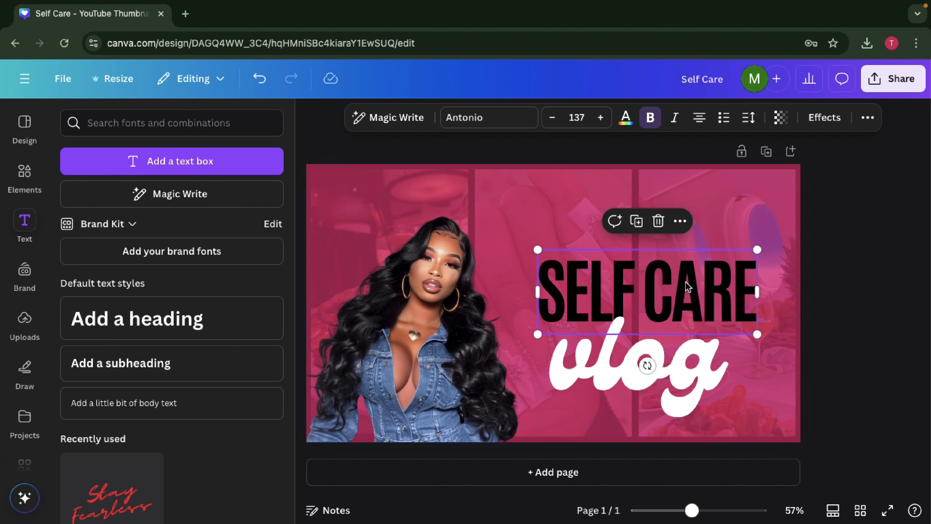
pyautogui.moveTo(688, 284); pyautogui.dragTo(680, 258)
pyautogui.moveTo(681, 378)
pyautogui.mouseDown()
pyautogui.moveTo(682, 355)
pyautogui.moveTo(687, 364)
pyautogui.mouseUp()
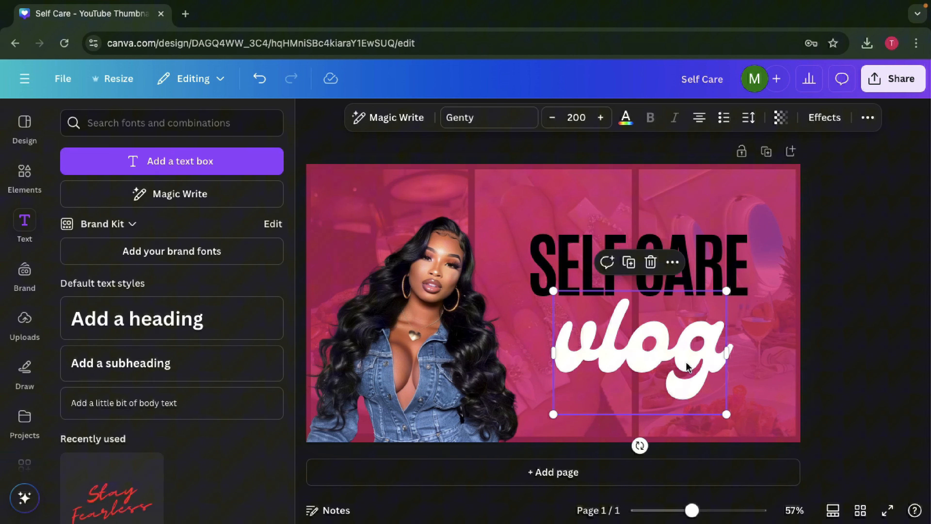
# Change the "SELF CARE" heading's color to the pink from the document colors.
pyautogui.click(713, 258)
pyautogui.click(628, 118)
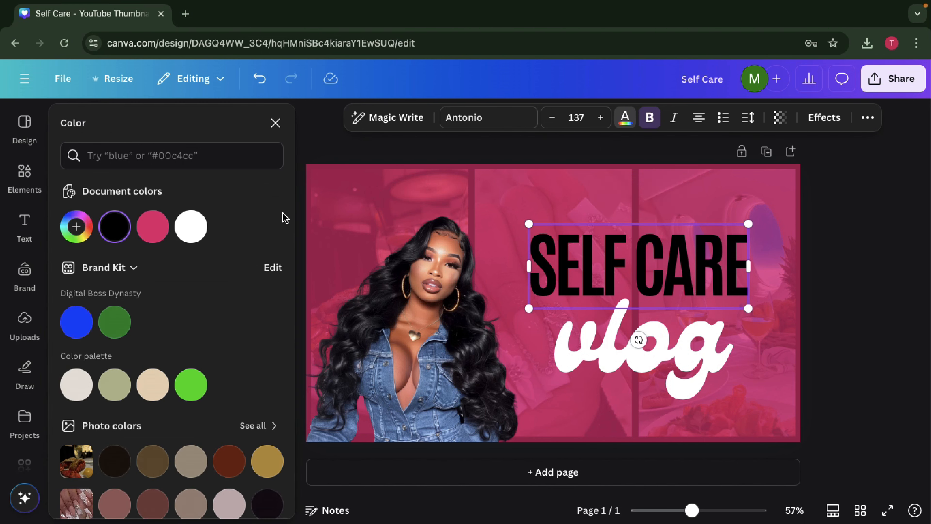
pyautogui.click(148, 234)
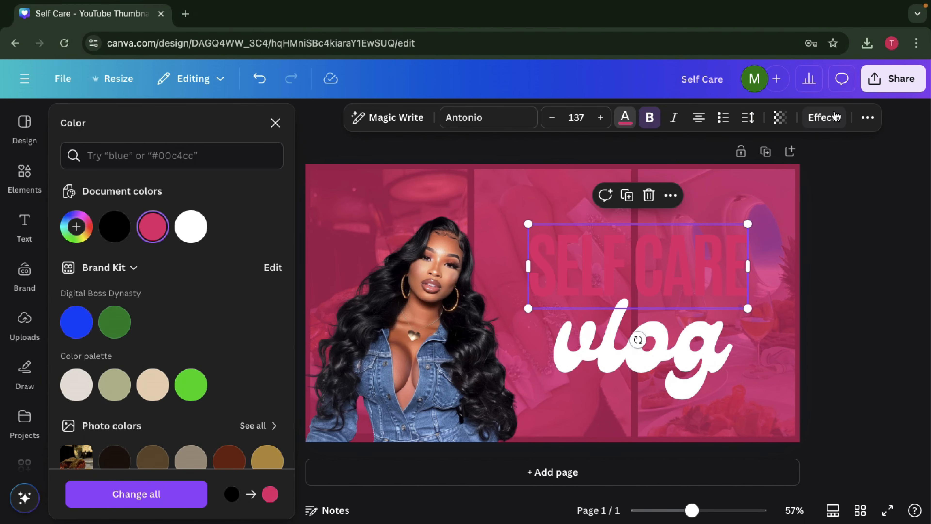
# Apply the Outline effect to the "SELF CARE" heading with white as the outline color.
pyautogui.click(823, 117)
pyautogui.click(263, 293)
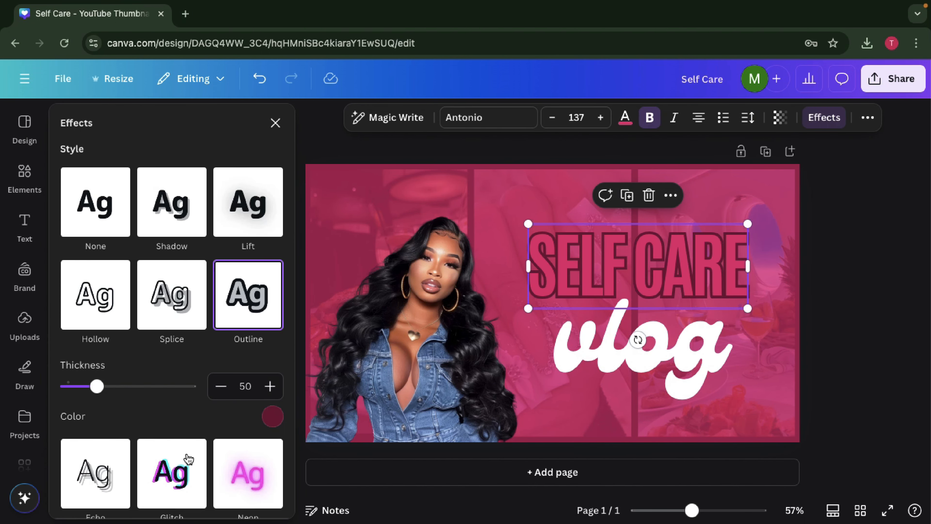
pyautogui.click(272, 416)
pyautogui.click(193, 272)
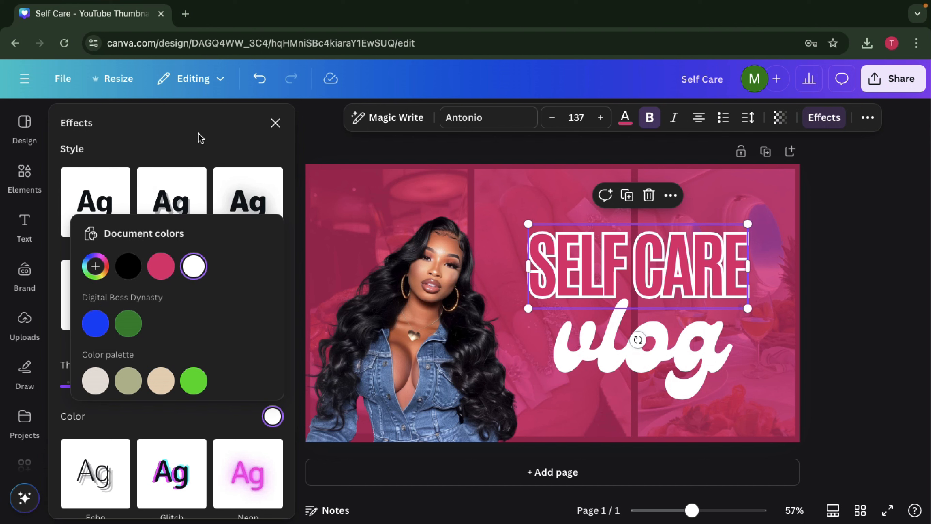
pyautogui.click(201, 138)
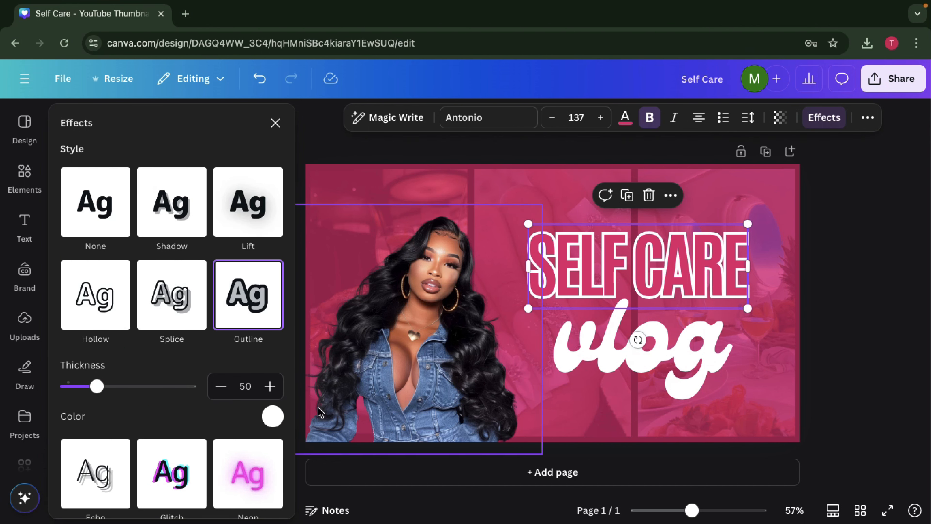
# Reduce the "SELF CARE" heading's outline thickness to 32.
pyautogui.rightClick(92, 391)
pyautogui.click(92, 391)
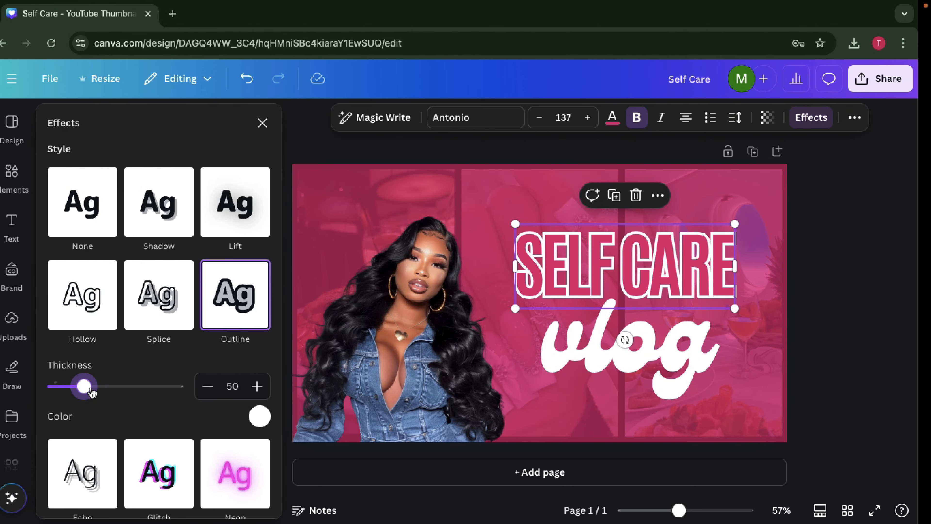
pyautogui.moveTo(98, 390); pyautogui.dragTo(87, 389)
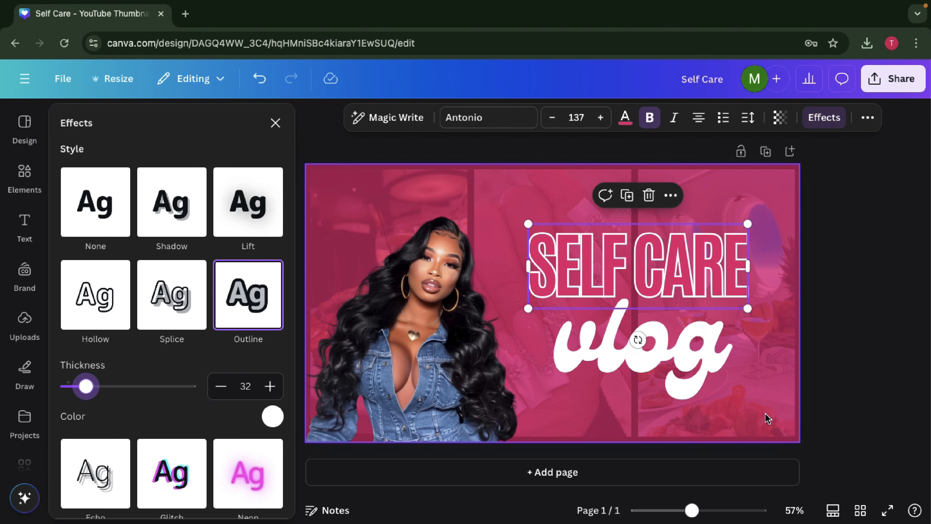
pyautogui.click(879, 345)
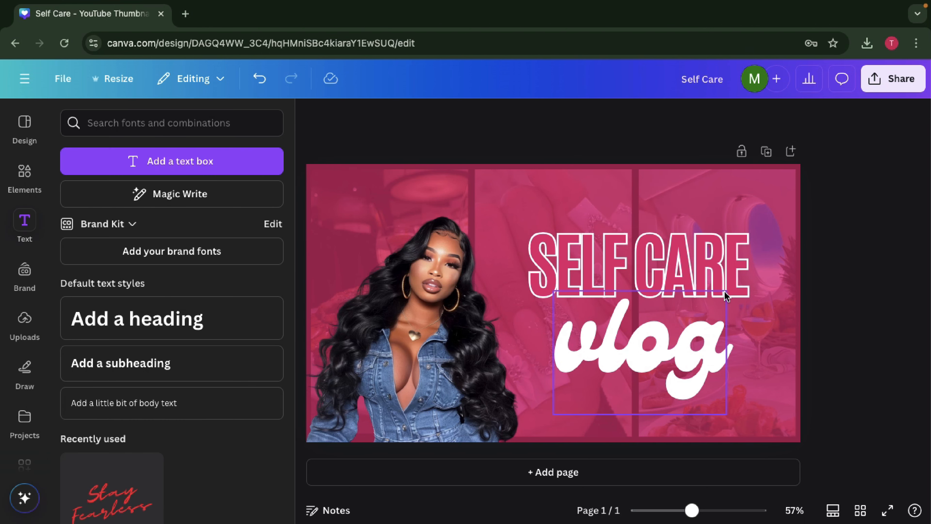
# Enlarge the "SELF CARE" heading to size 153 and move it slightly up and left, centered over "vlog".
pyautogui.click(727, 297)
pyautogui.click(733, 280)
pyautogui.moveTo(748, 308); pyautogui.dragTo(774, 318)
pyautogui.moveTo(738, 280); pyautogui.dragTo(726, 275)
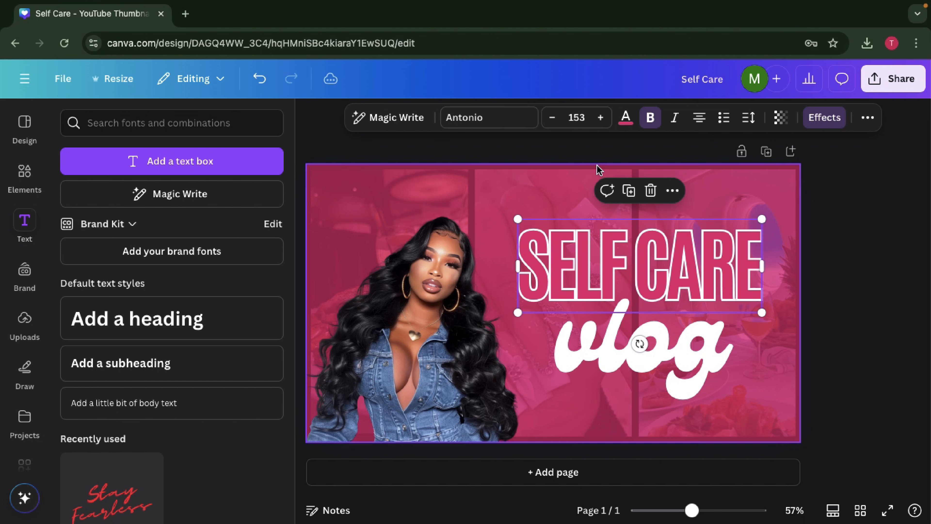
# Change the "SELF CARE" heading's fill color to black, comparing it once with the pink version.
pyautogui.click(625, 117)
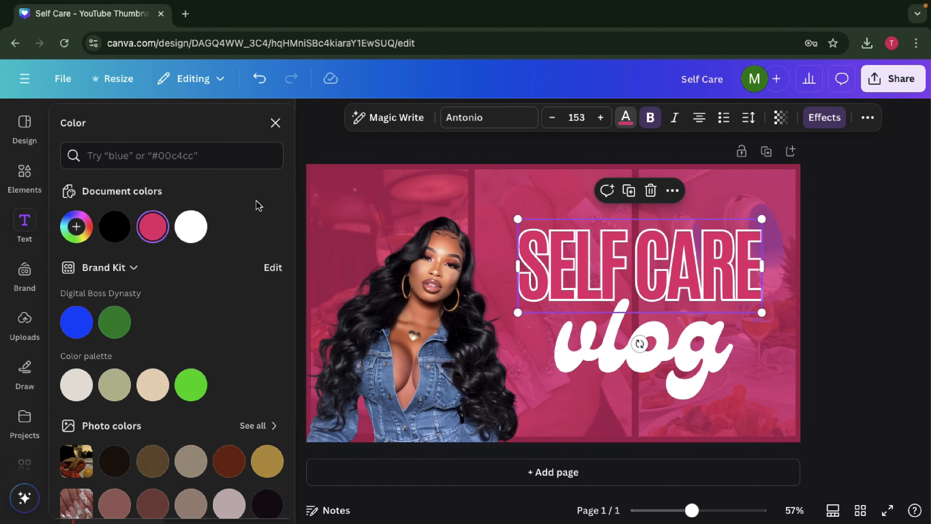
pyautogui.click(112, 237)
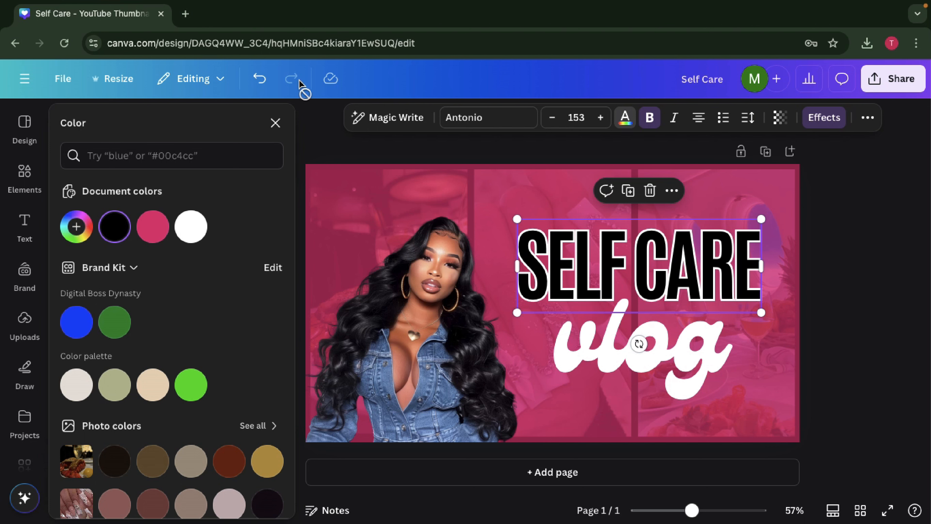
pyautogui.click(259, 79)
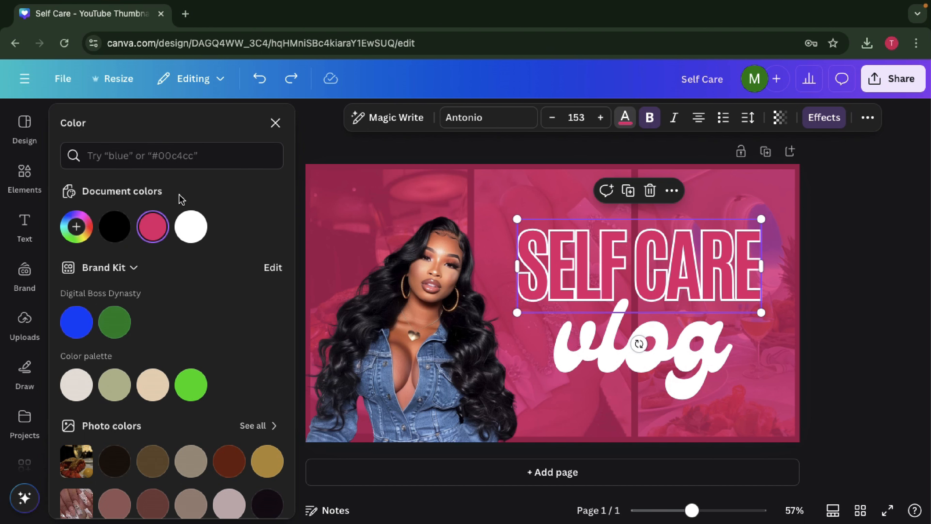
pyautogui.click(116, 231)
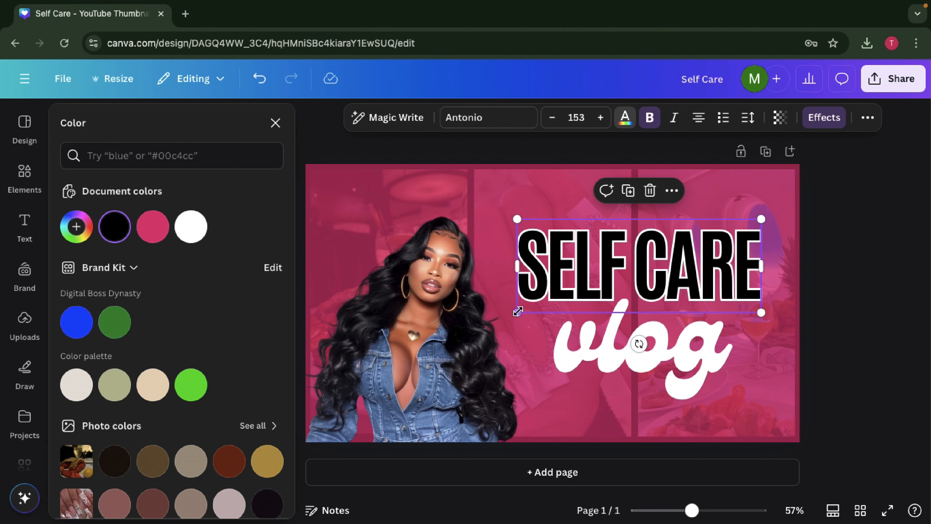
# Enlarge the "SELF CARE" heading to size 157 and the "vlog" text to size 210.
pyautogui.moveTo(517, 312); pyautogui.dragTo(508, 317)
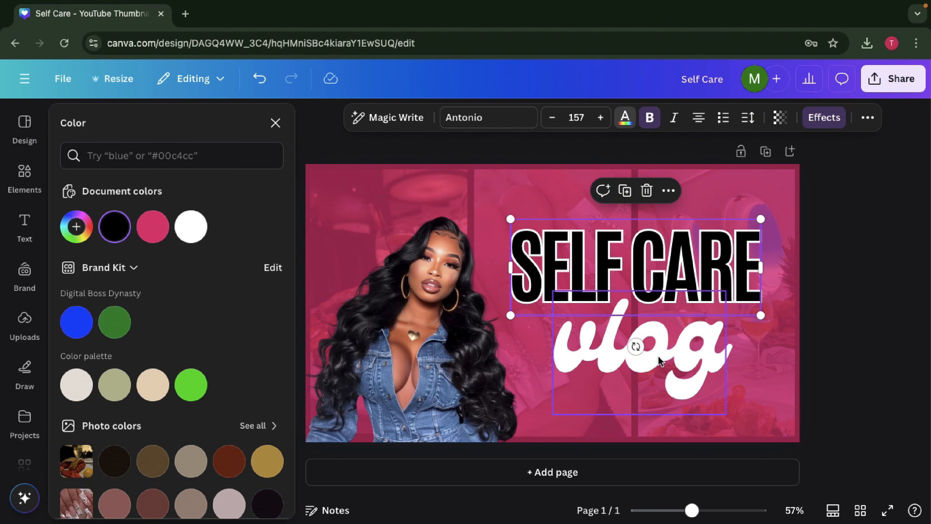
pyautogui.click(718, 403)
pyautogui.moveTo(726, 414); pyautogui.dragTo(737, 418)
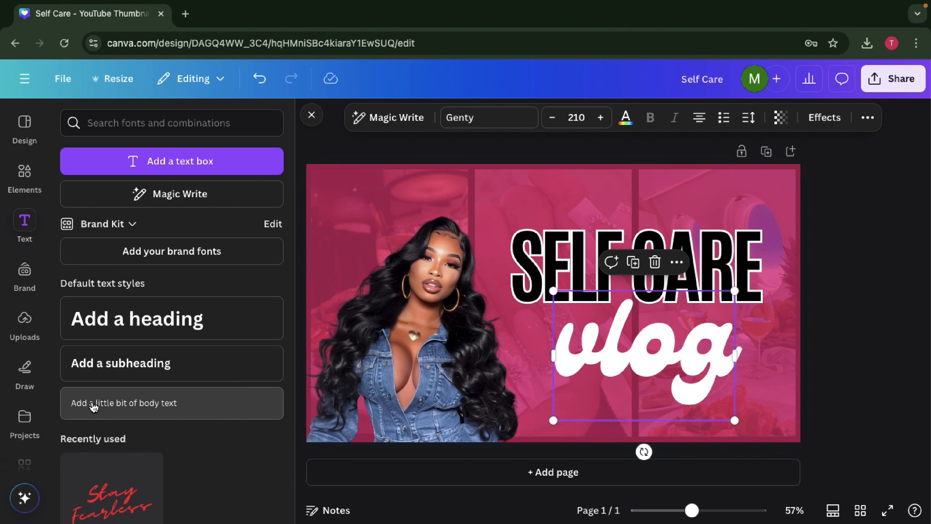
# Add a body text line reading "Dinner | Maintenance | Good Vibes" beneath "vlog".
pyautogui.click(96, 403)
pyautogui.write('Dinner |')
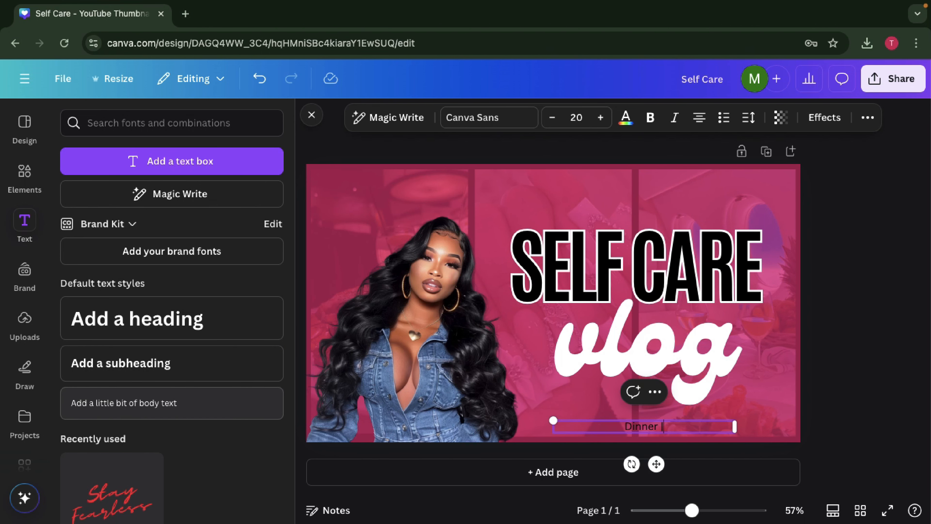
pyautogui.write(' Maintenan')
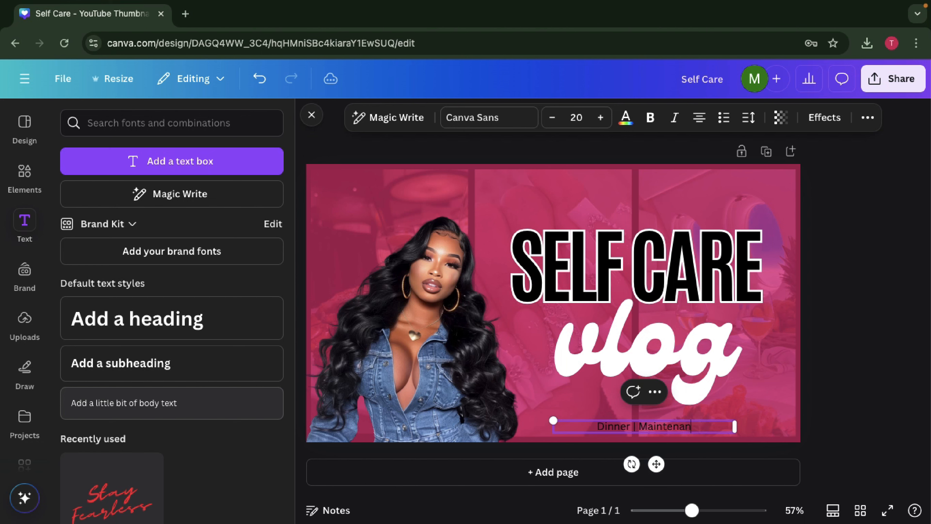
pyautogui.write('ce |')
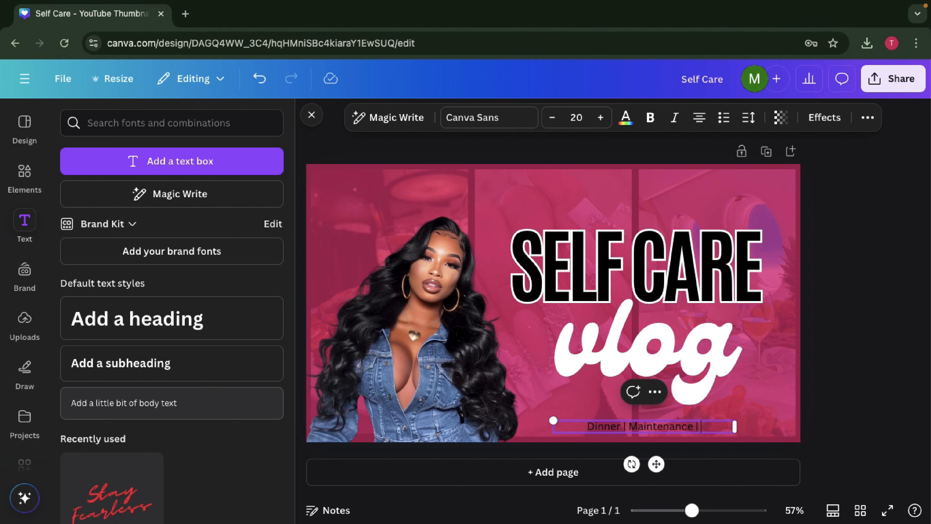
pyautogui.write(' Good Vibes')
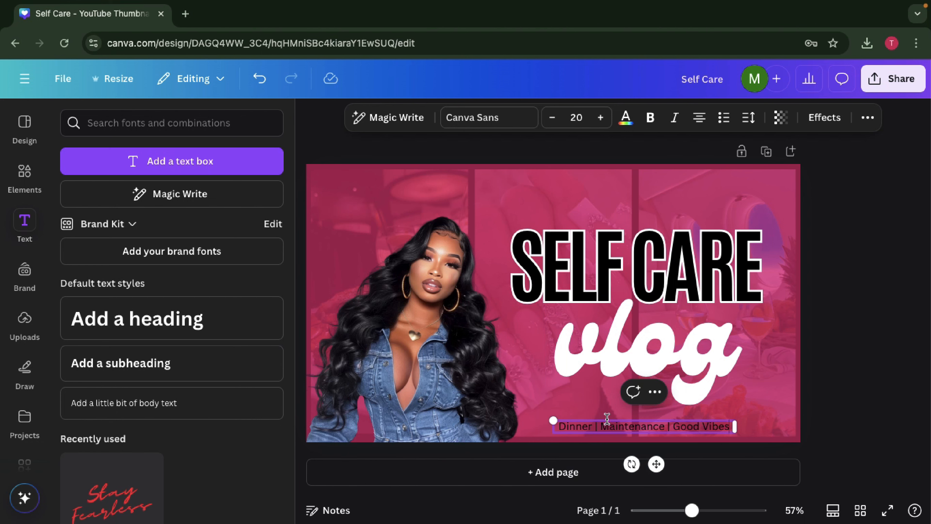
# Enlarge the tagline to size 22.9, increase its letter spacing and widen its text box to keep it on one line.
pyautogui.moveTo(551, 418); pyautogui.dragTo(520, 413)
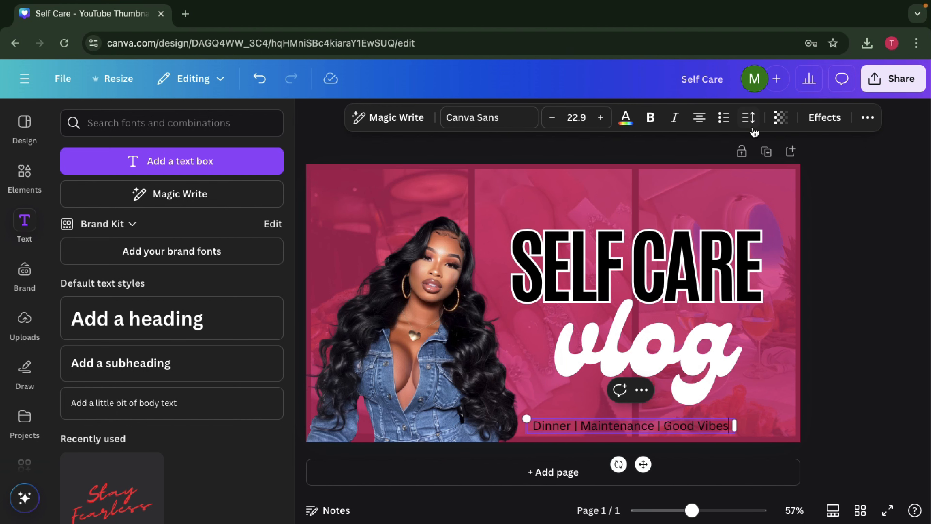
pyautogui.click(748, 118)
pyautogui.moveTo(707, 177); pyautogui.dragTo(717, 177)
pyautogui.moveTo(734, 435); pyautogui.dragTo(775, 435)
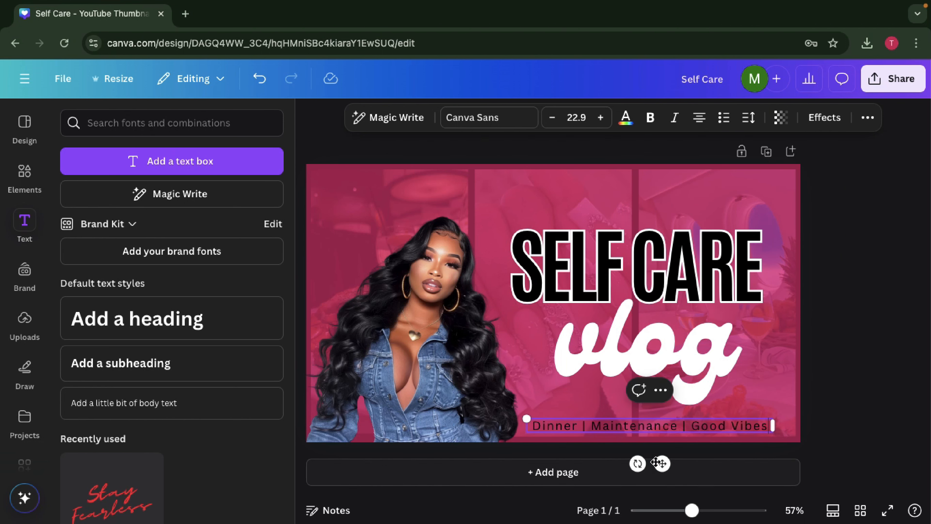
# Move the tagline slightly up and right, and nudge "vlog" and the "SELF CARE" heading slightly up and left.
pyautogui.moveTo(659, 463); pyautogui.dragTo(665, 460)
pyautogui.moveTo(684, 370); pyautogui.dragTo(680, 368)
pyautogui.moveTo(702, 246); pyautogui.dragTo(696, 240)
pyautogui.click(838, 277)
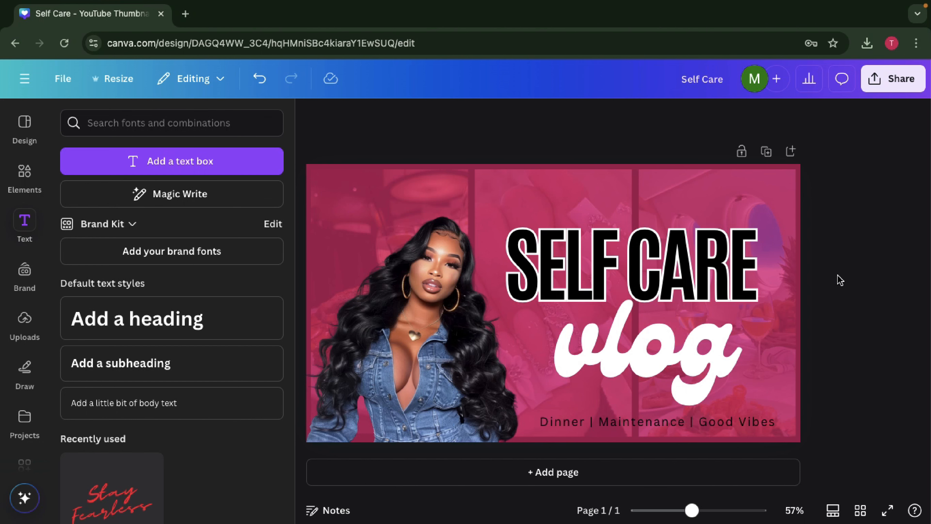